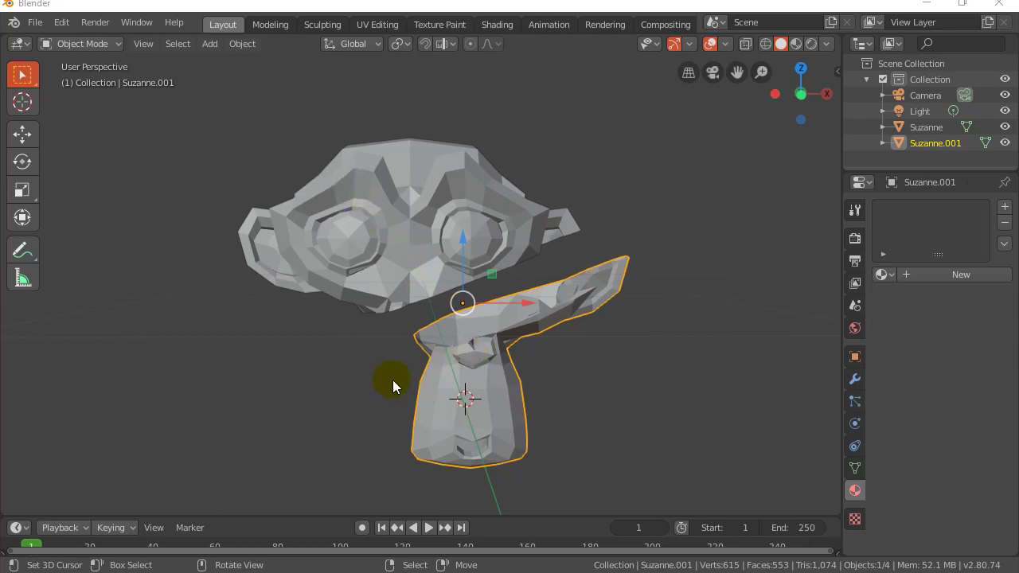
Place the 3D cursor left of the split monkey and add a new Suzanne monkey head there.
scroll(392, 379, down, 2)
scroll(394, 374, down, 2)
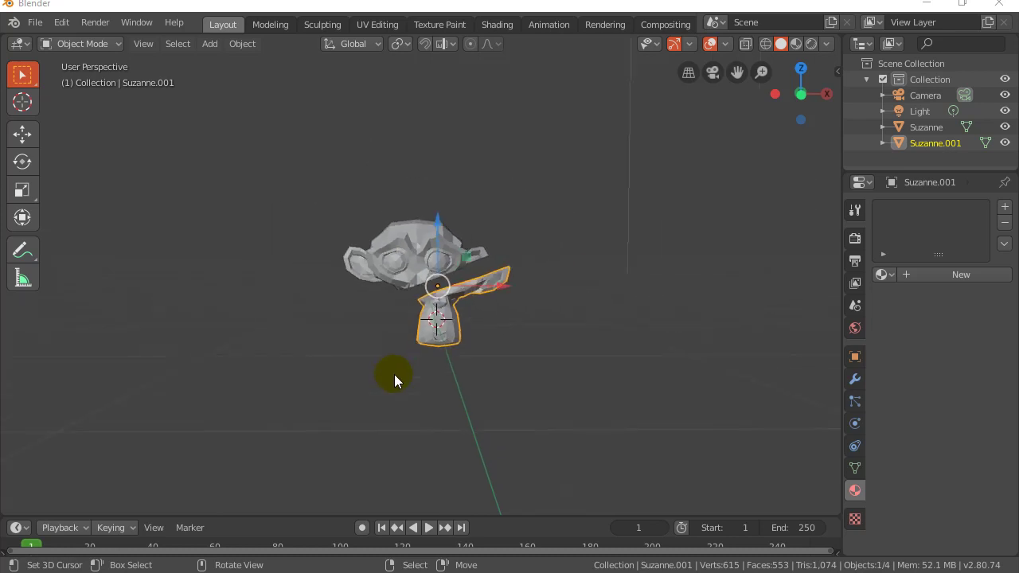
click(231, 324)
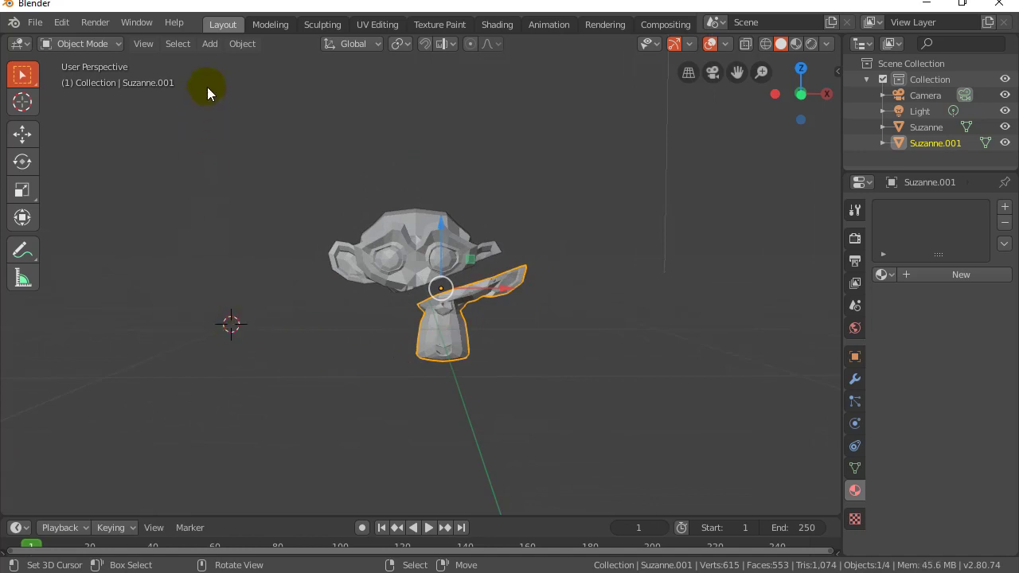
click(210, 44)
Switch to Front Orthographic view and frame Suzanne.002 so it fills the viewport.
click(351, 172)
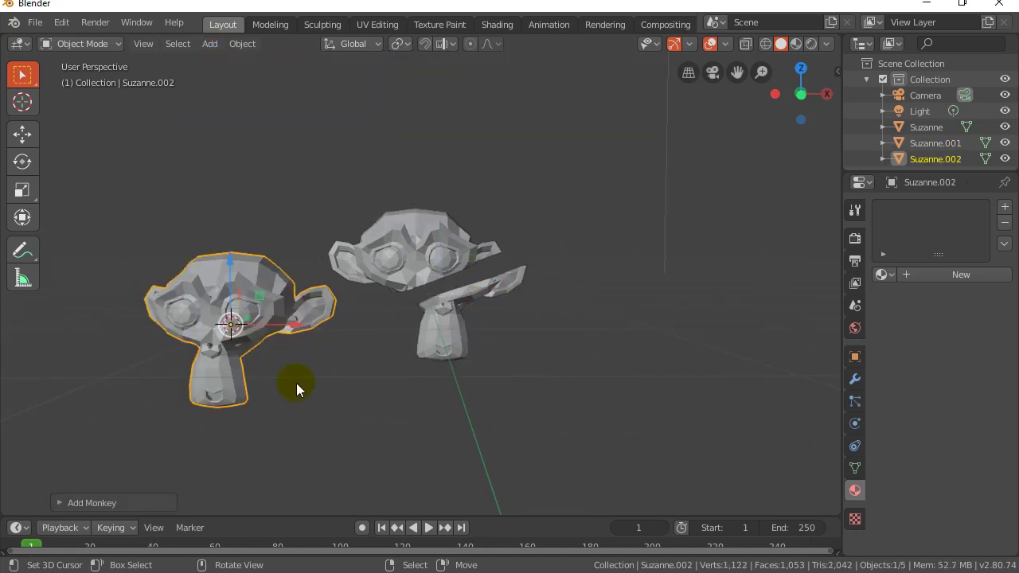
key(KP_1)
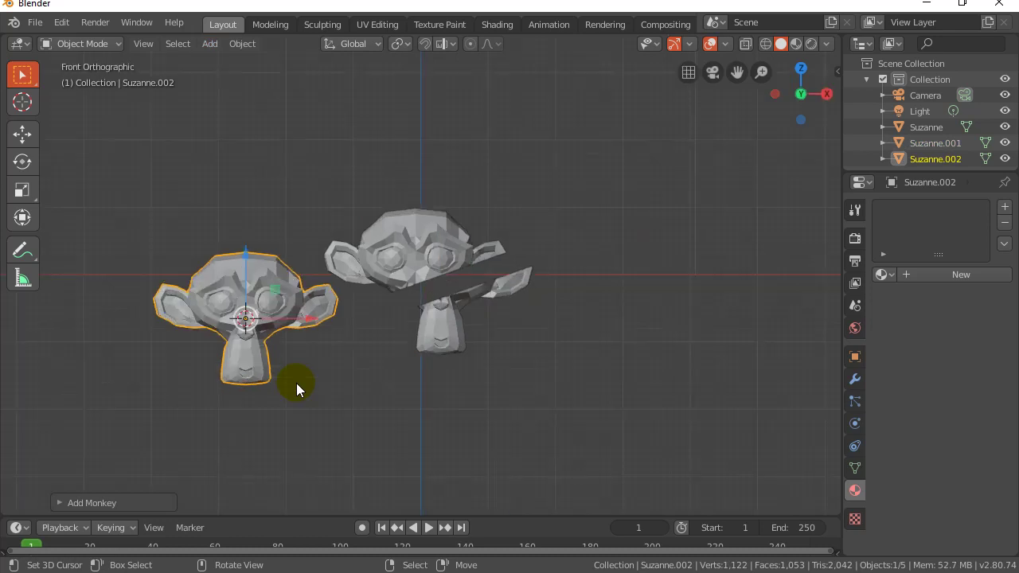
scroll(225, 382, up, 2)
key(KP_Decimal)
scroll(230, 372, up, 1)
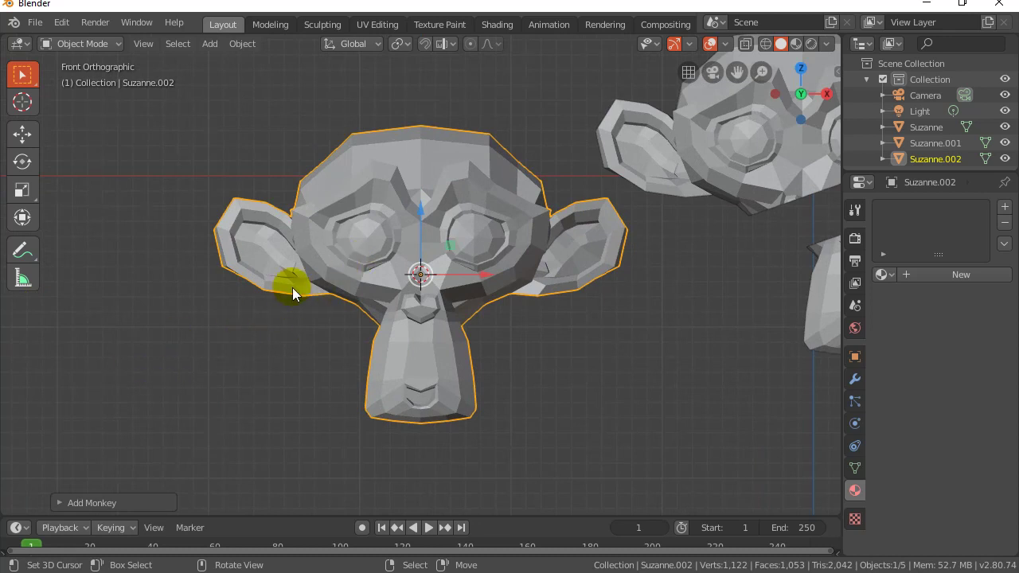
In Edit Mode, bisect Suzanne.002 diagonally from its left ear down to the chin.
key(Tab)
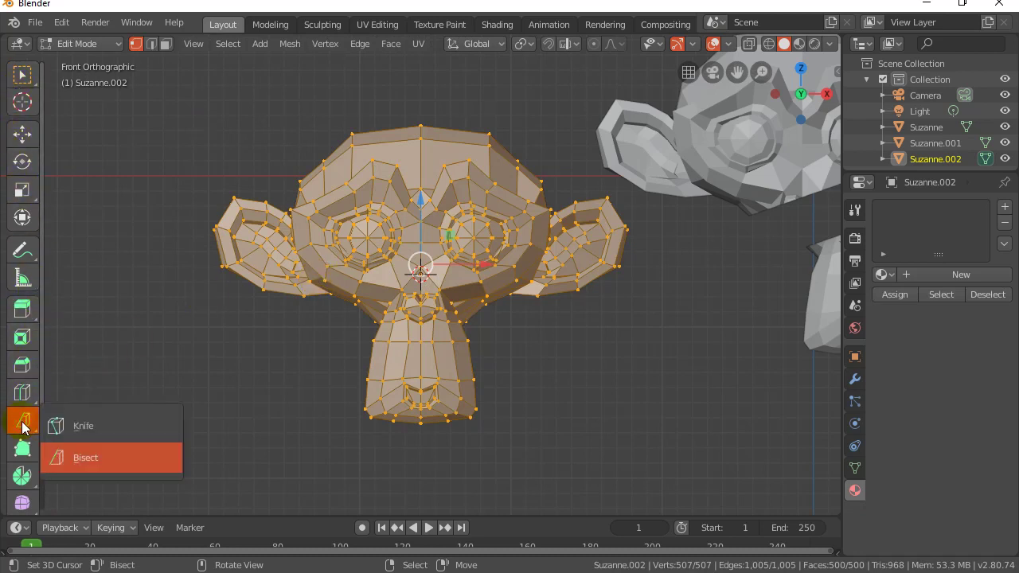
mouse_move(22, 419)
mouse_down()
mouse_move(71, 420)
mouse_move(84, 459)
mouse_up()
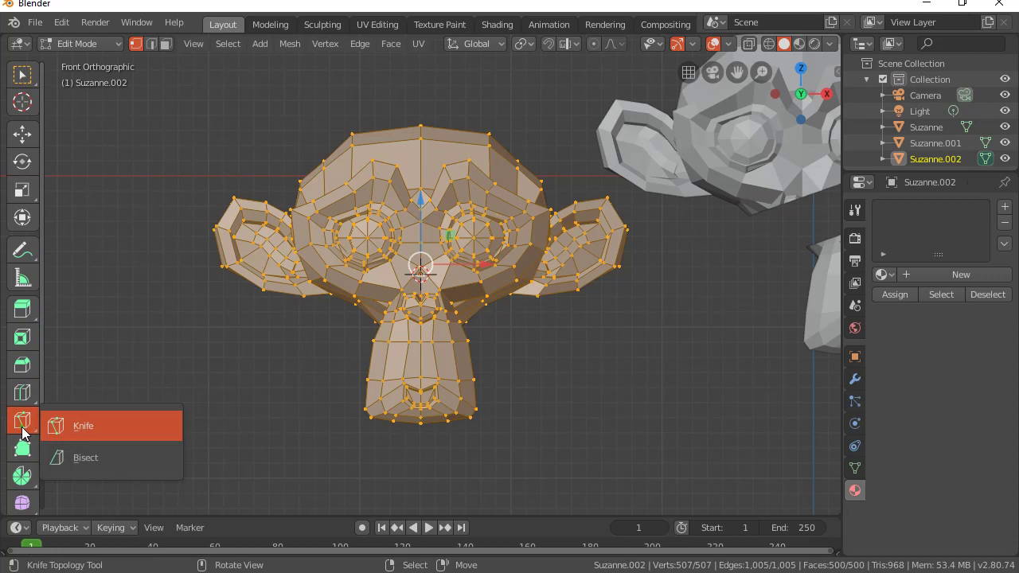
click(84, 462)
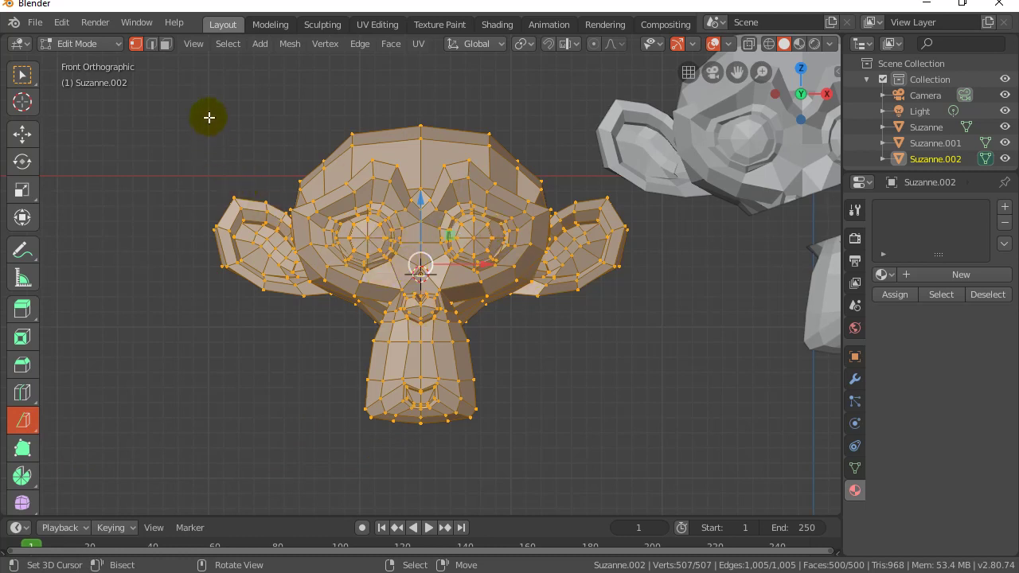
mouse_move(210, 115)
mouse_down()
mouse_move(607, 384)
mouse_move(581, 550)
mouse_up()
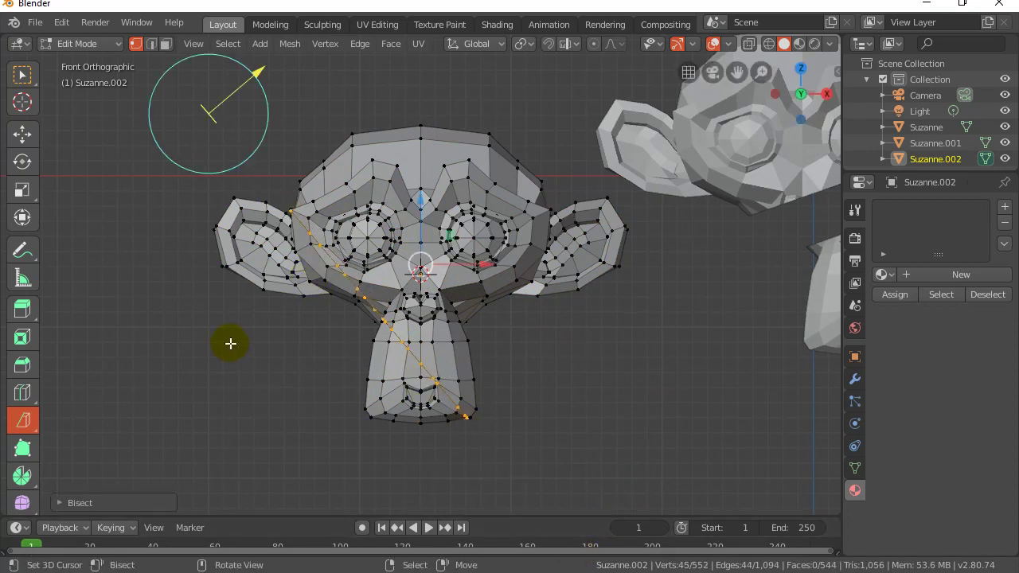
Select the loop inner-region of the cut, then invert the selection to pick out the main head.
click(229, 44)
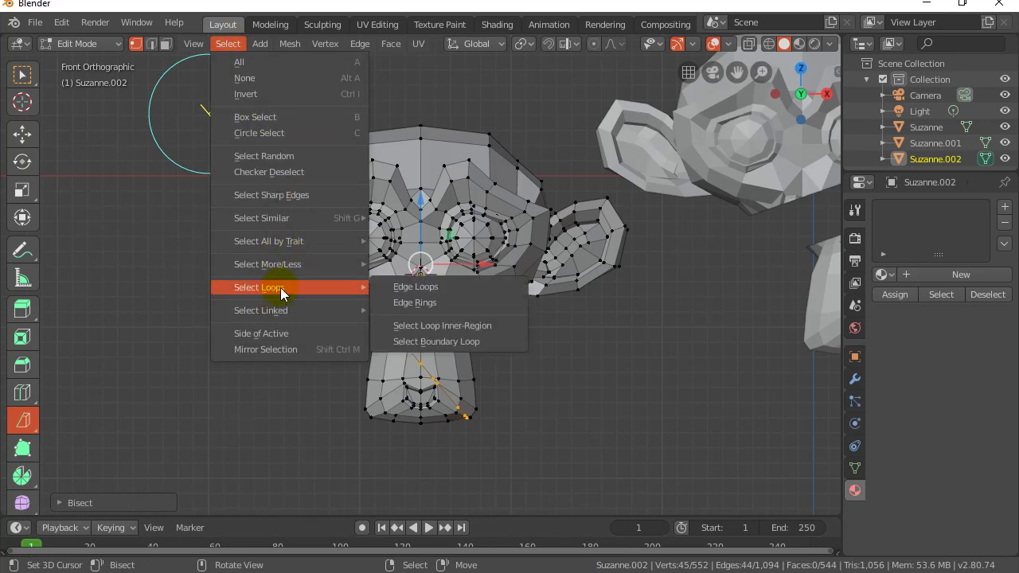
mouse_move(258, 288)
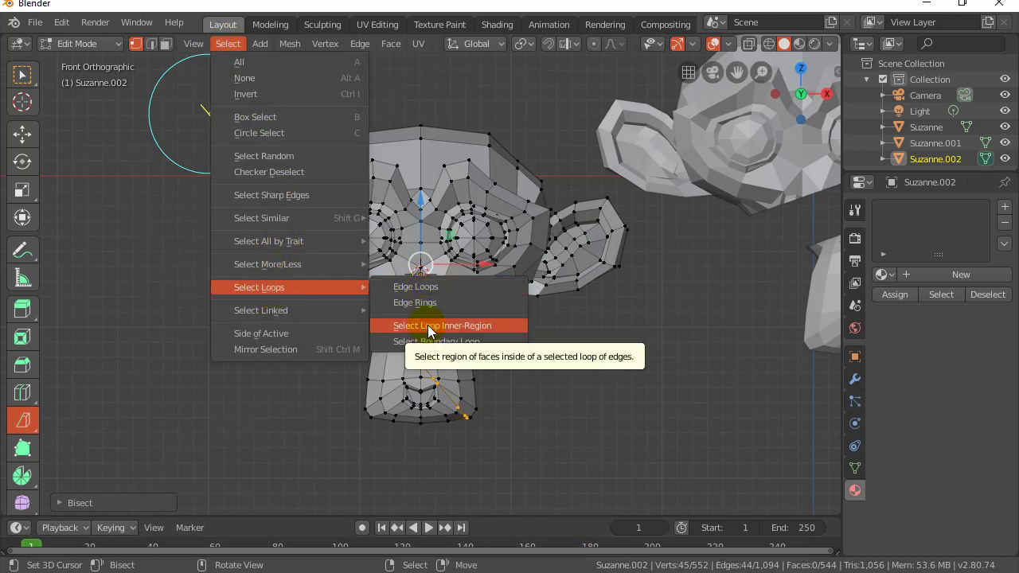
click(430, 328)
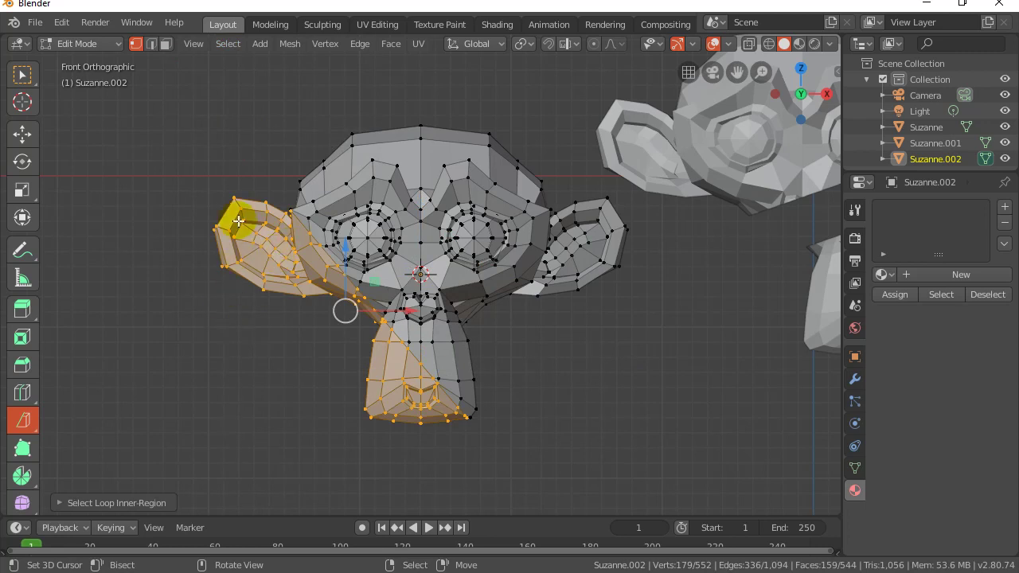
click(226, 43)
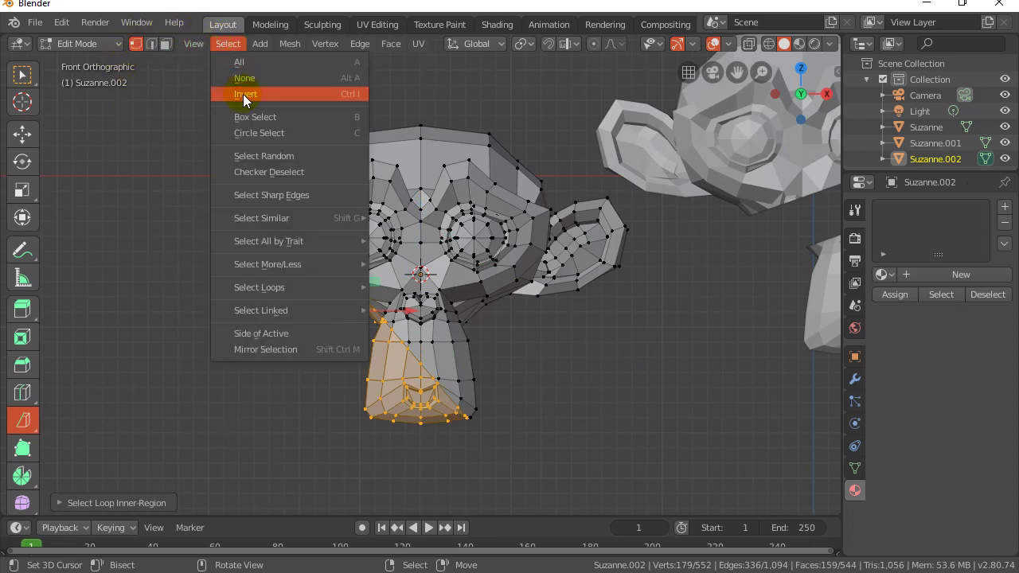
click(243, 94)
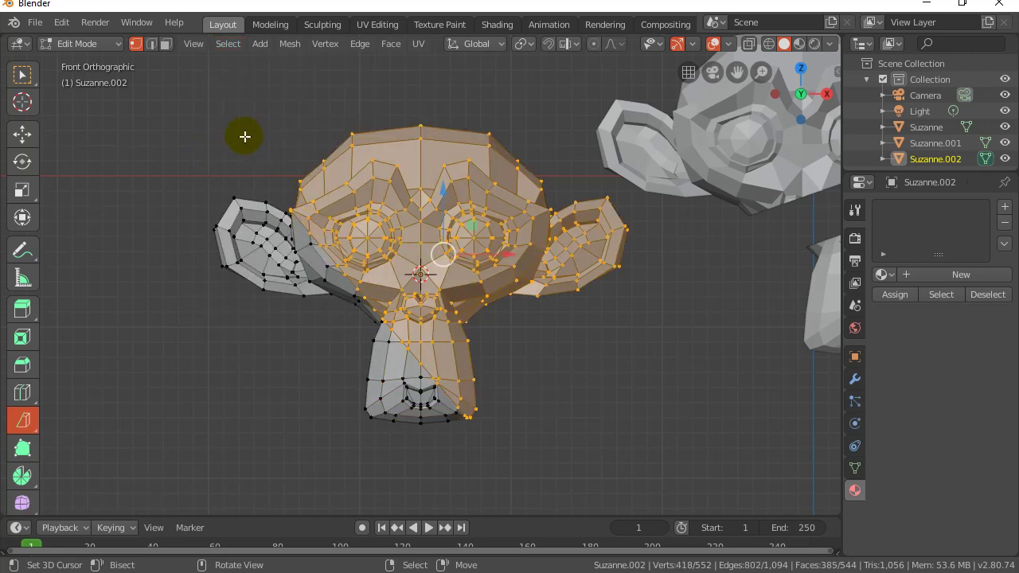
Separate the selected main head from Suzanne.002 into its own object via P > Selection.
click(291, 46)
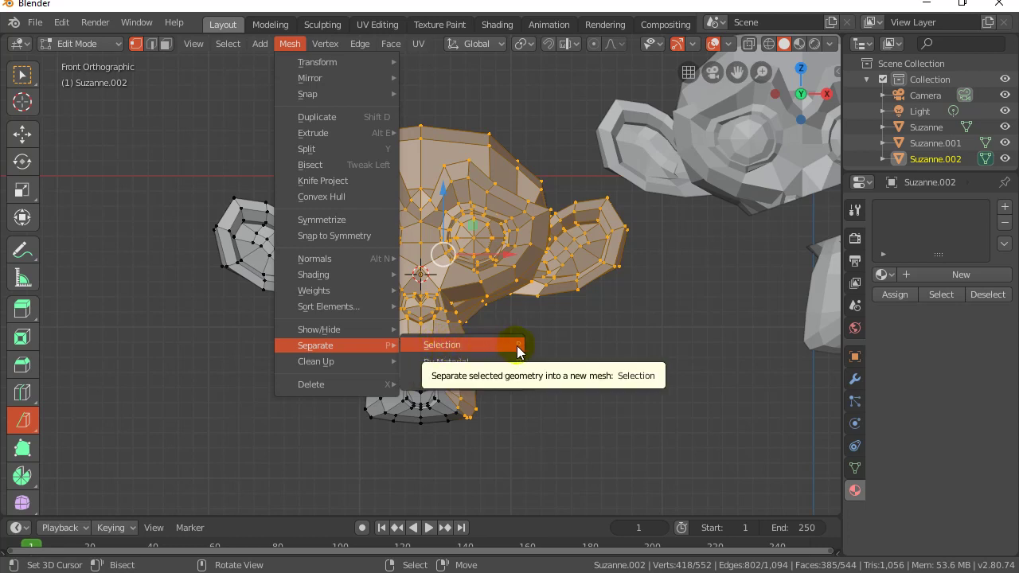
key(Escape)
key(Escape)
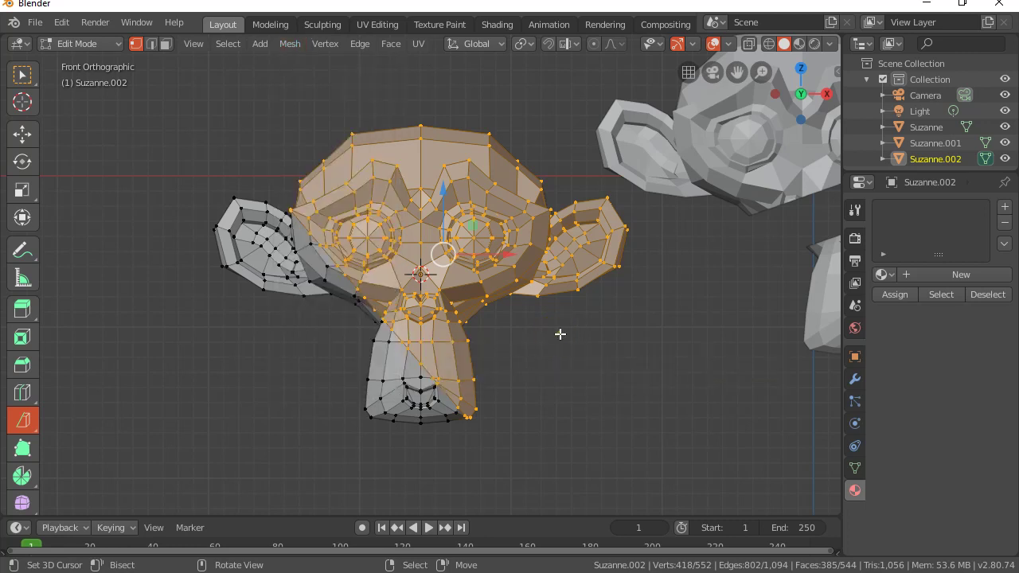
key(p)
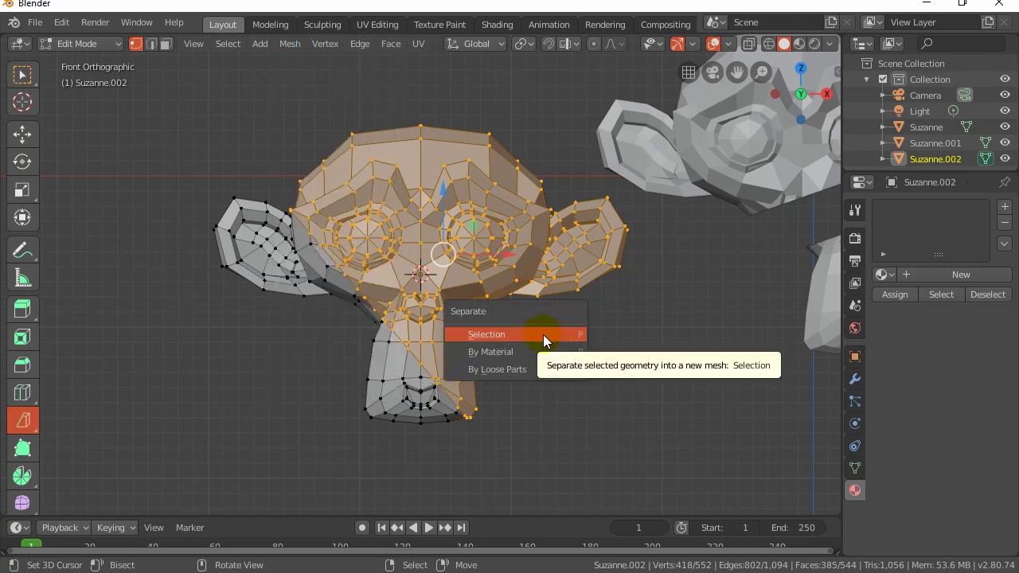
click(542, 334)
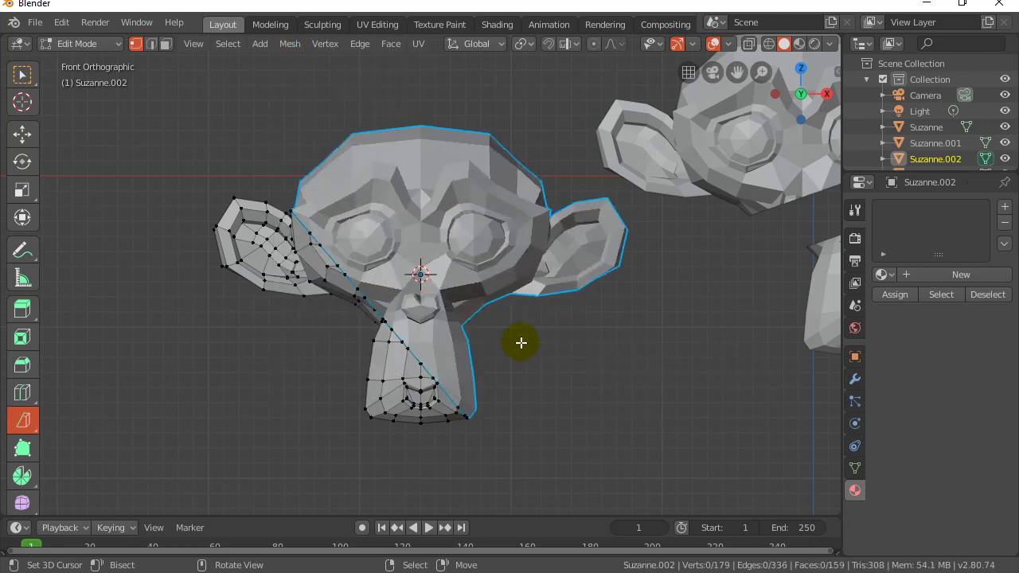
Back in Object Mode, move the larger Suzanne.003 half to the right.
key(Tab)
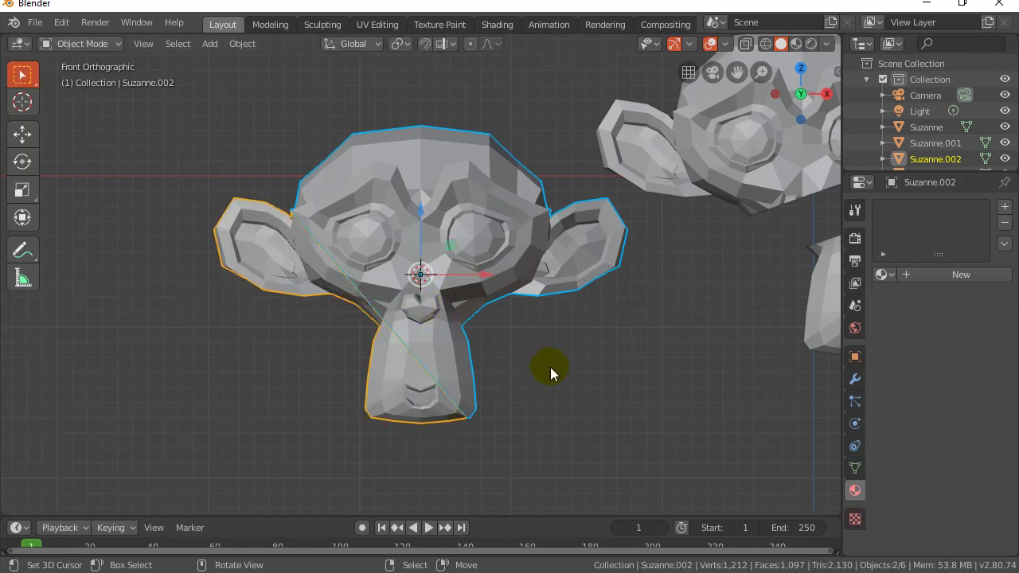
click(368, 199)
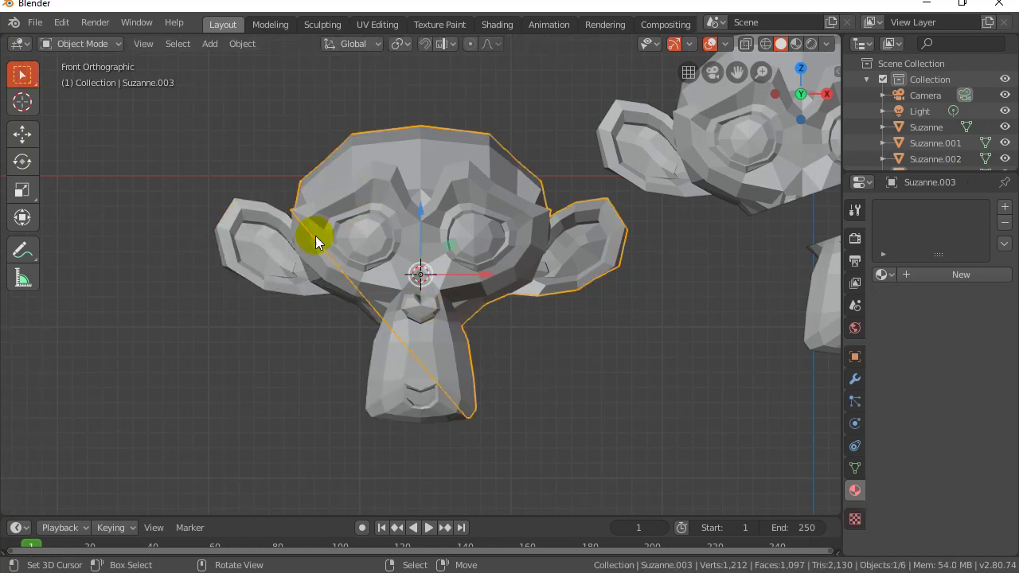
click(315, 235)
click(371, 178)
click(265, 256)
click(350, 196)
drag(484, 277, 516, 276)
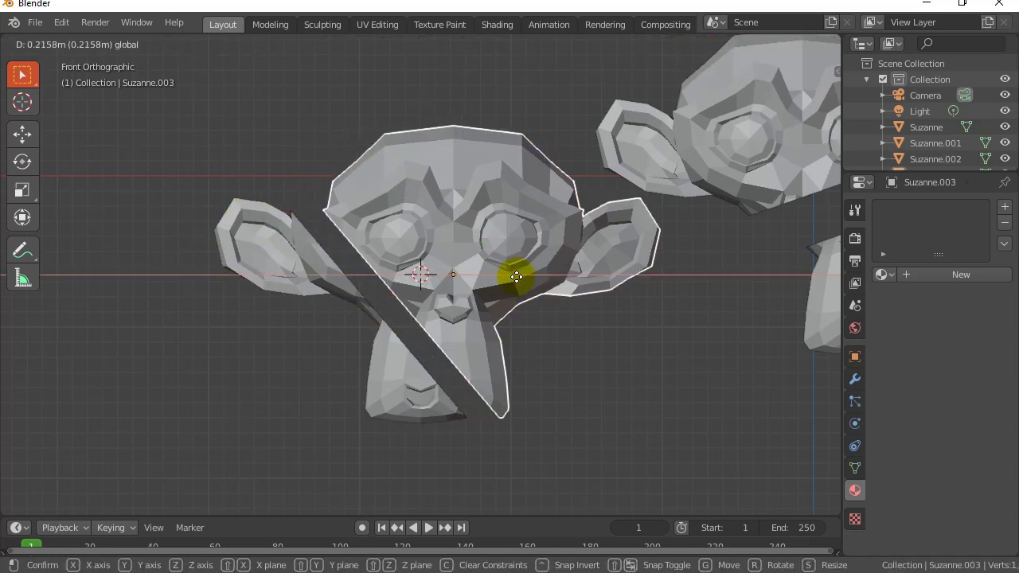
mouse_move(516, 276)
middle_down()
mouse_move(371, 353)
mouse_move(425, 326)
mouse_move(356, 392)
middle_up()
Move the Suzanne.002 ear piece to the left and orbit to view the separated halves.
click(355, 391)
key(g)
click(391, 320)
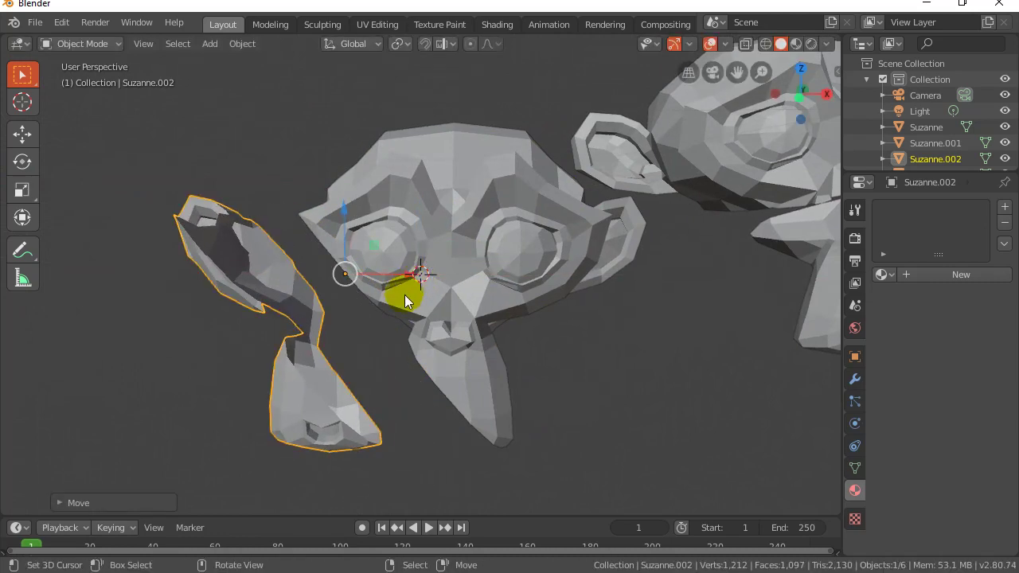
mouse_move(391, 320)
middle_down()
mouse_move(352, 379)
mouse_move(374, 374)
middle_up()
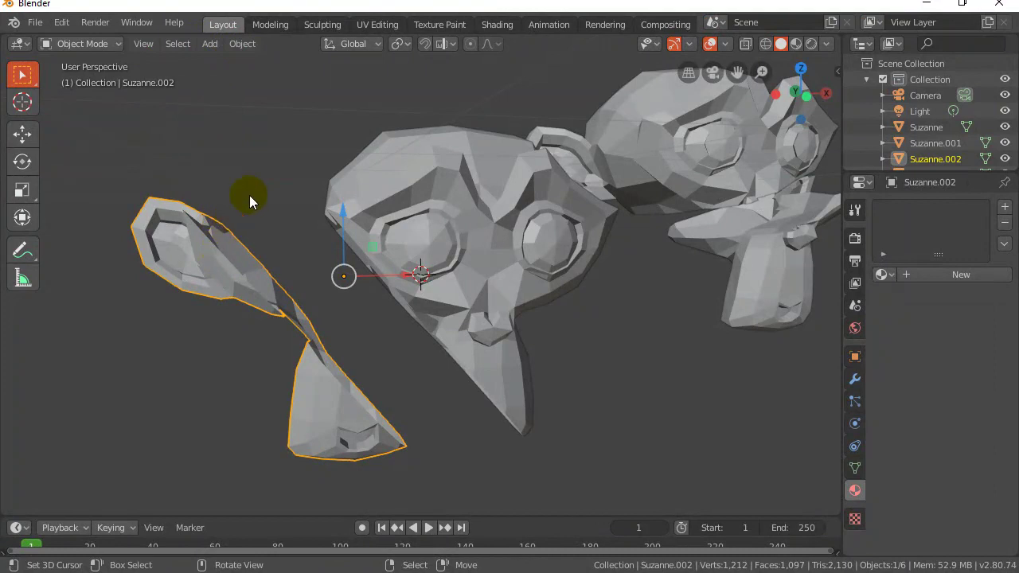
Apply Set Origin > Origin to Geometry to Suzanne.002, then to Suzanne.003.
click(251, 46)
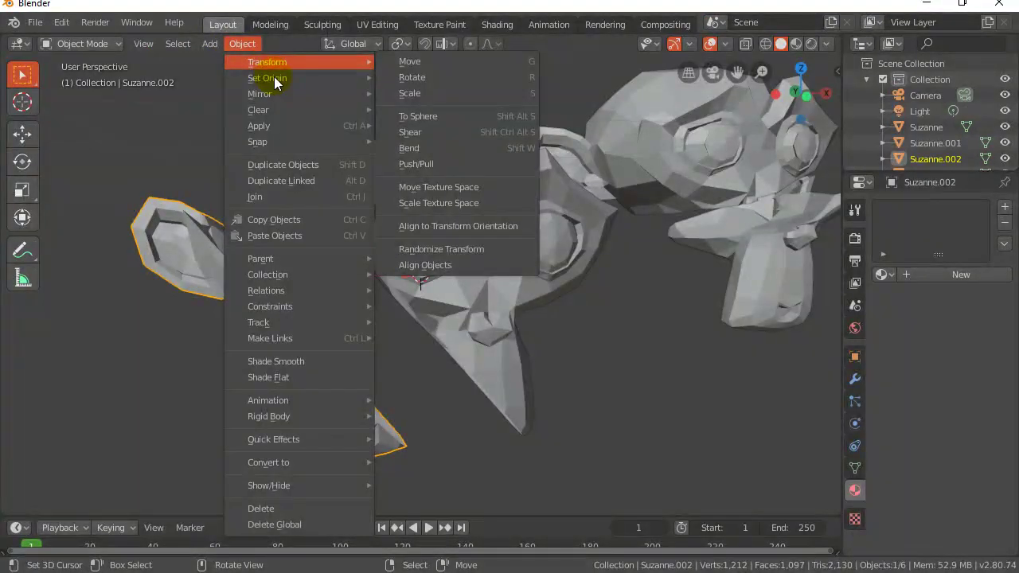
mouse_move(268, 78)
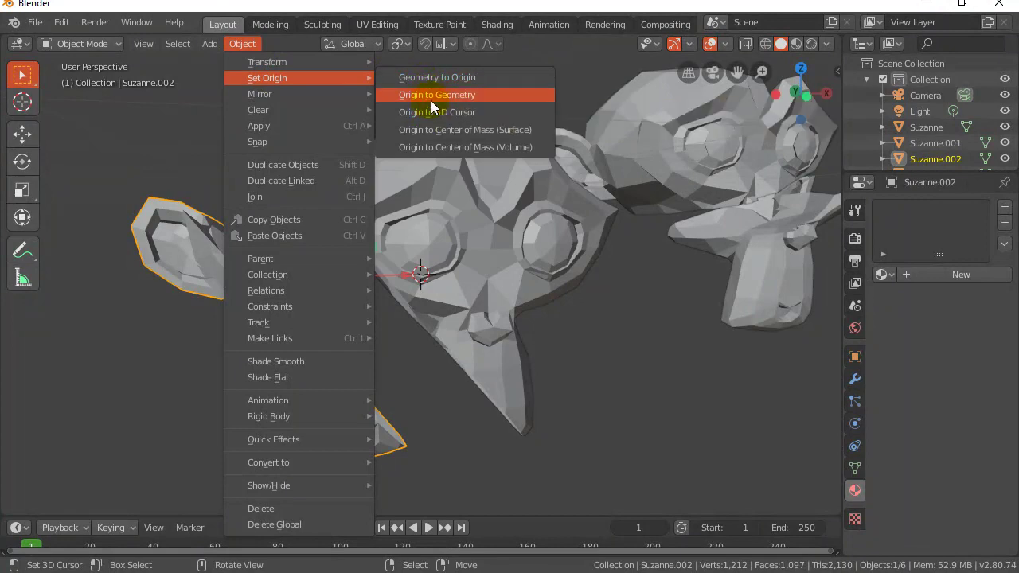
click(430, 96)
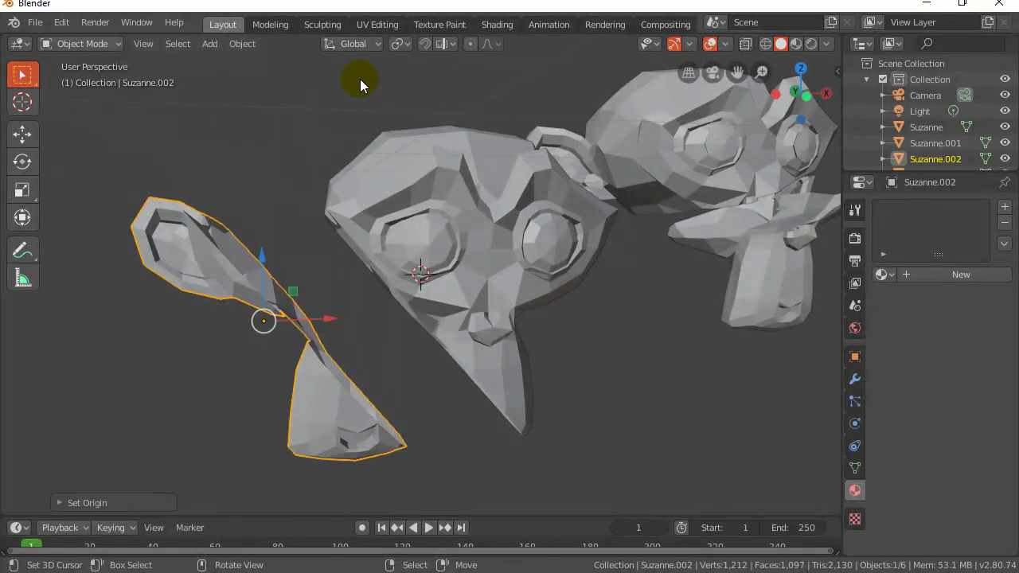
click(243, 44)
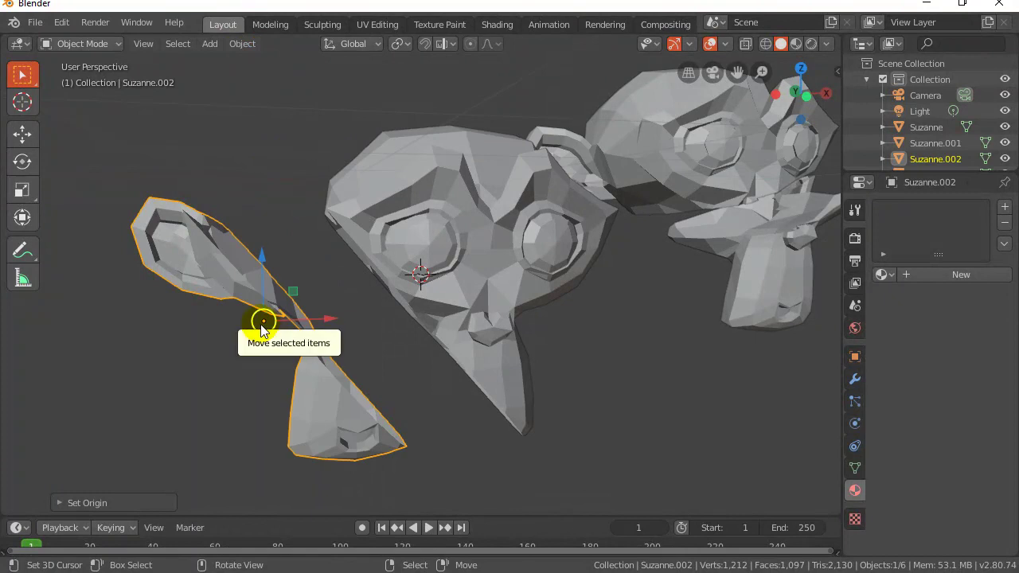
click(437, 256)
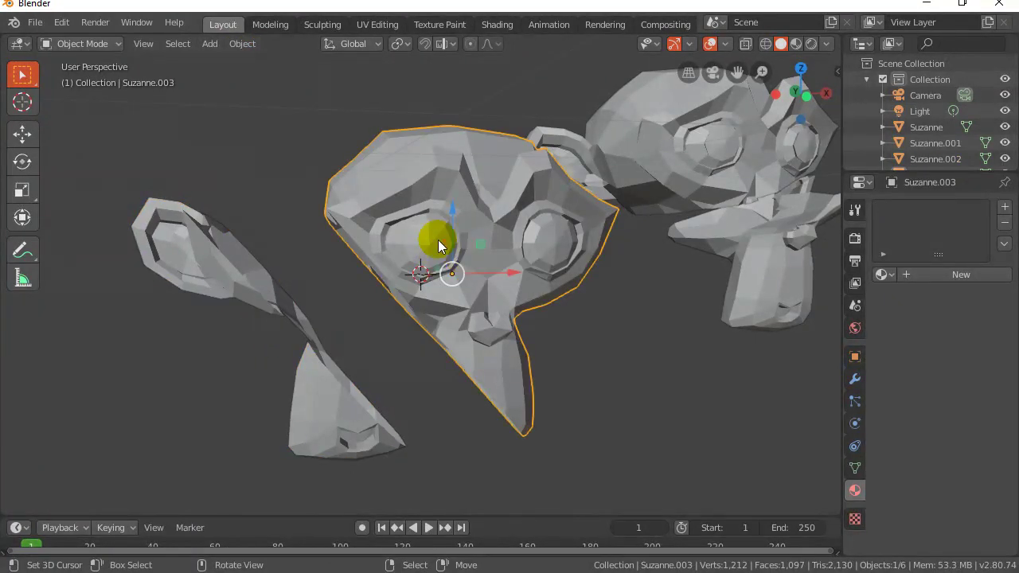
click(241, 43)
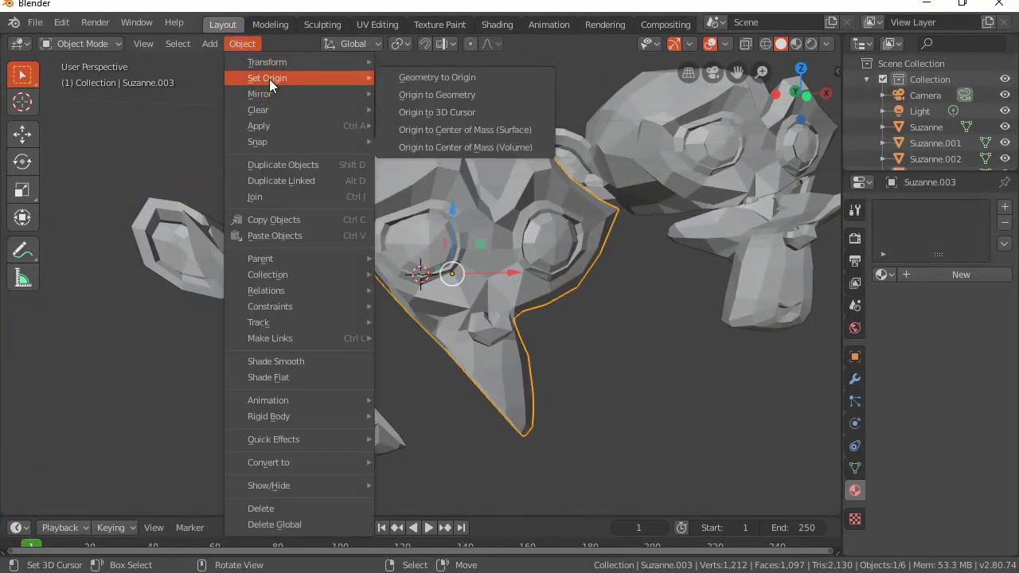
mouse_move(267, 78)
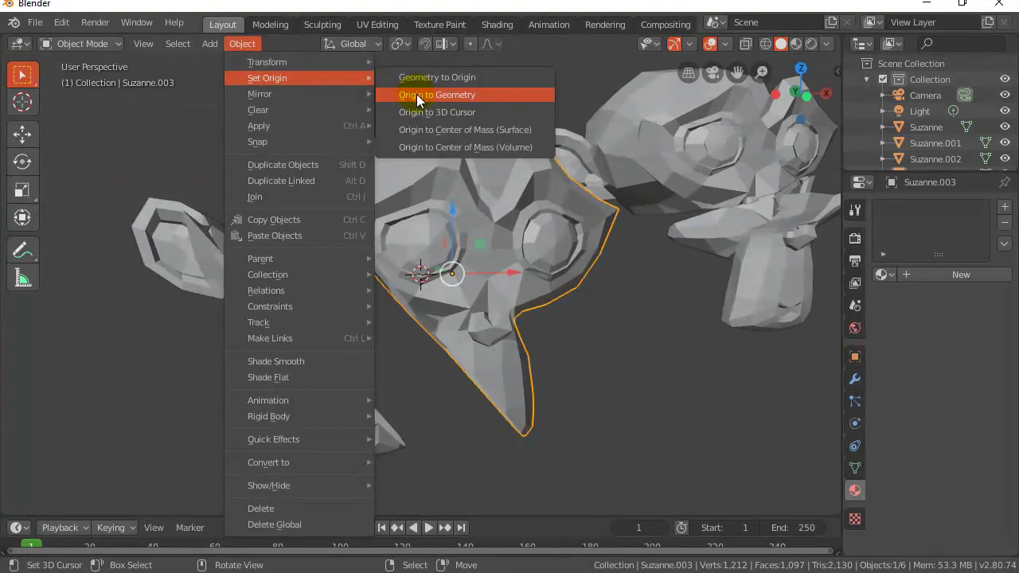
click(416, 95)
mouse_move(493, 269)
middle_down()
mouse_move(541, 335)
mouse_move(516, 353)
mouse_move(605, 295)
mouse_move(555, 321)
mouse_move(581, 291)
middle_up()
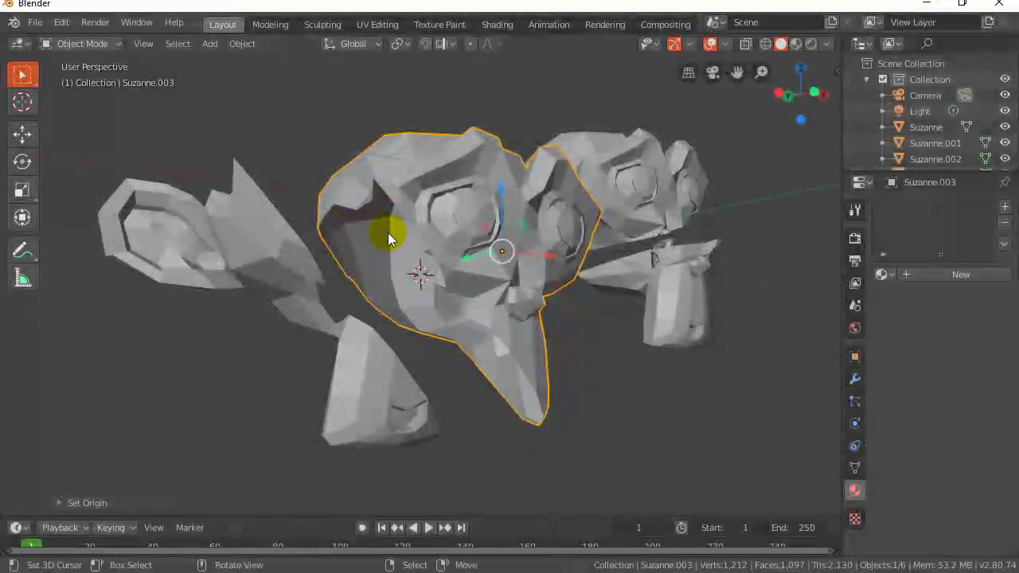
key(Tab)
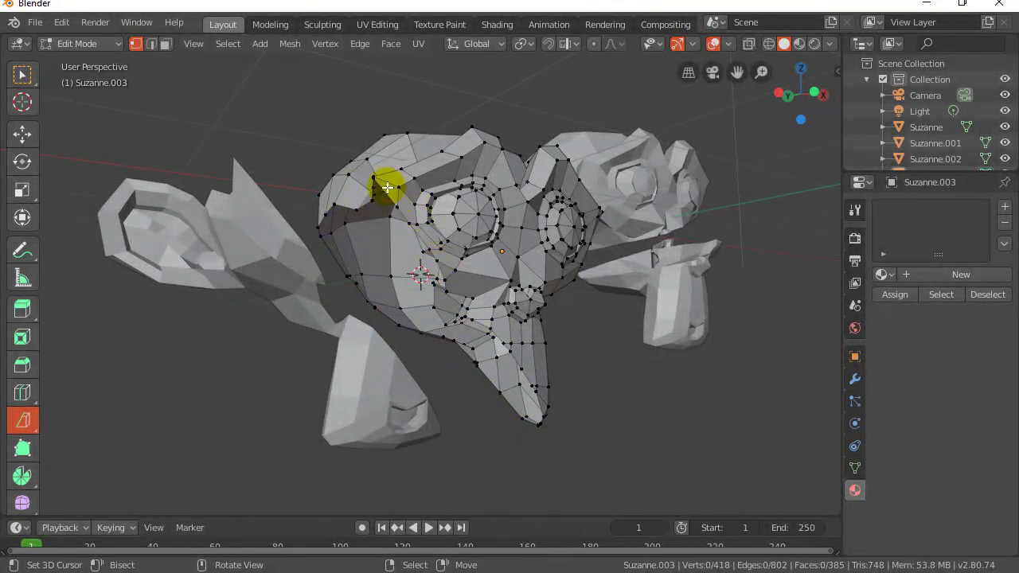
scroll(398, 215, down, 2)
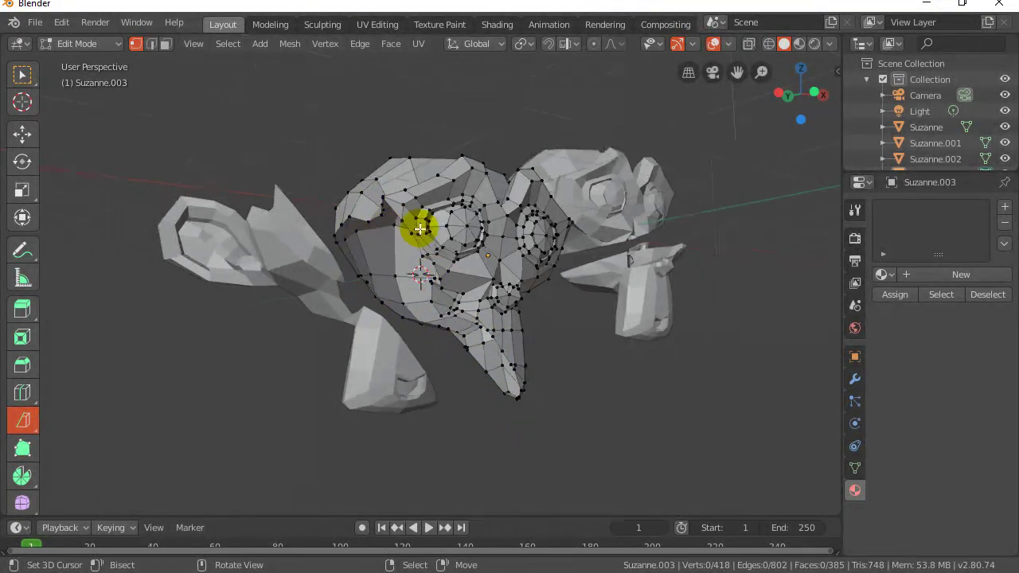
scroll(416, 223, down, 2)
key(Tab)
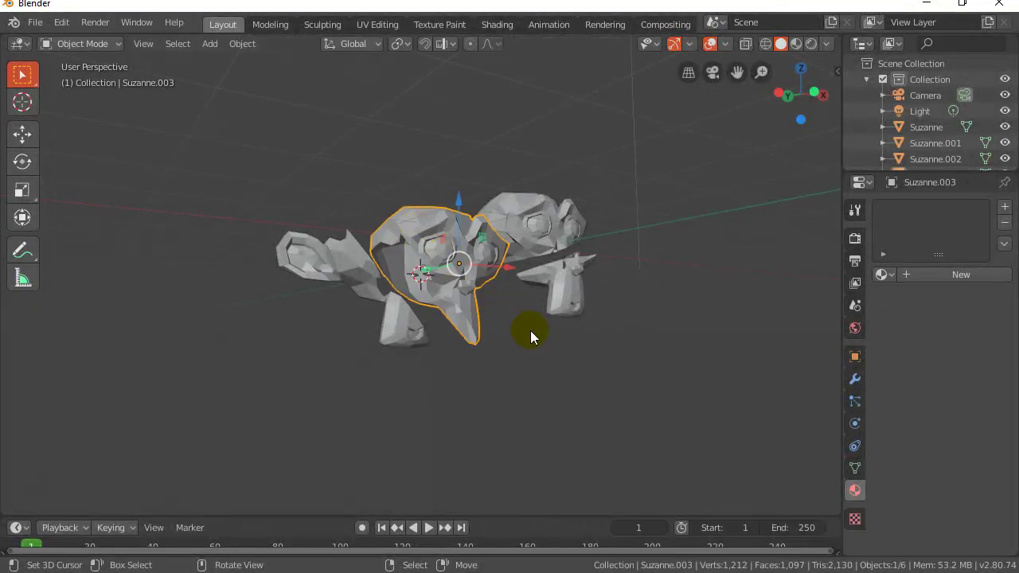
mouse_move(596, 363)
middle_down()
mouse_move(566, 370)
mouse_move(401, 353)
mouse_move(450, 318)
middle_up()
Place the 3D cursor beside the monkeys and add a UV Sphere there.
shift+right_click(541, 305)
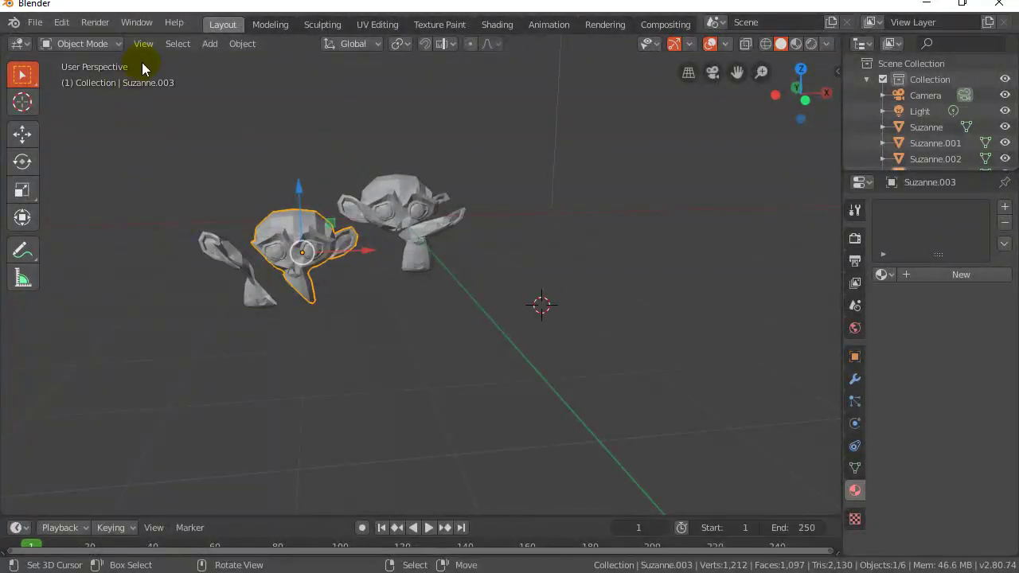
click(209, 44)
mouse_move(231, 62)
click(359, 111)
Frame the new sphere and switch to Front Orthographic view.
scroll(503, 343, up, 3)
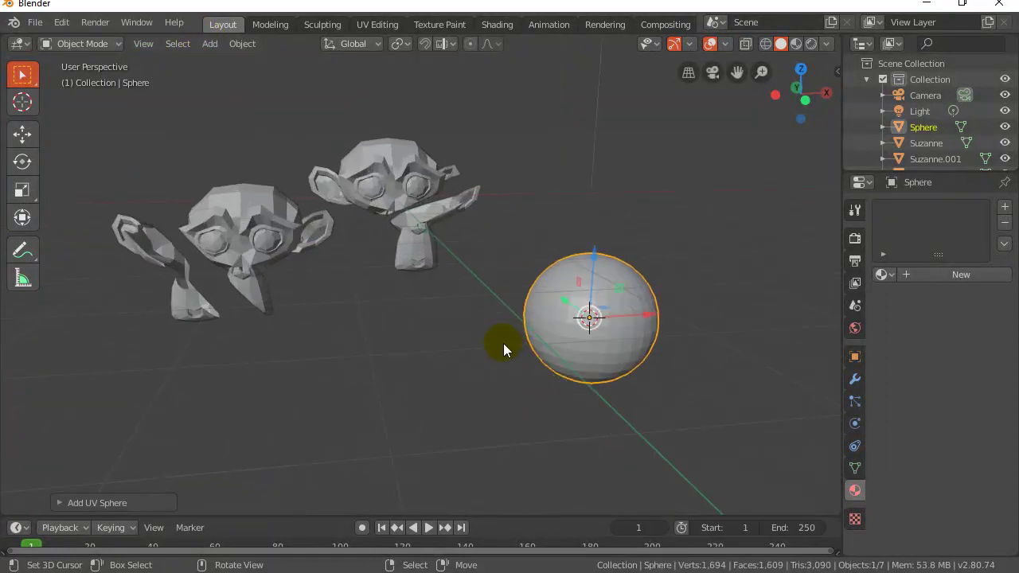
scroll(503, 343, up, 1)
key(KP_Decimal)
scroll(478, 335, down, 3)
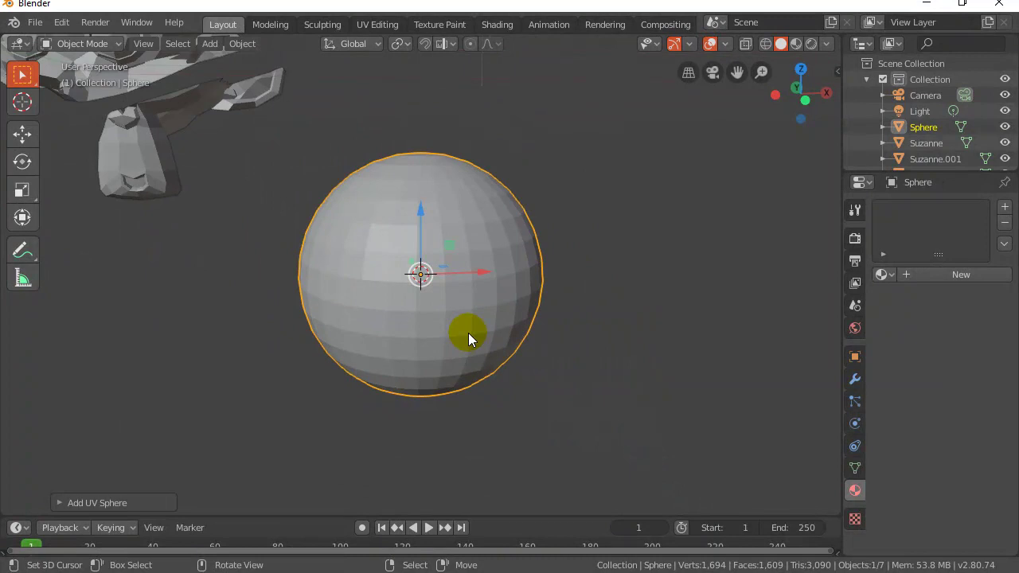
key(KP_5)
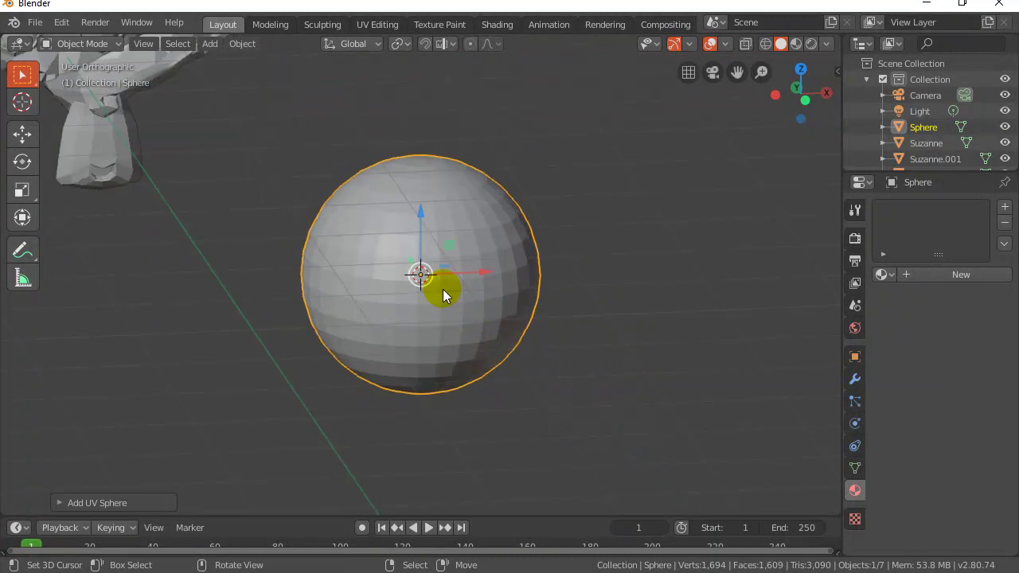
key(KP_1)
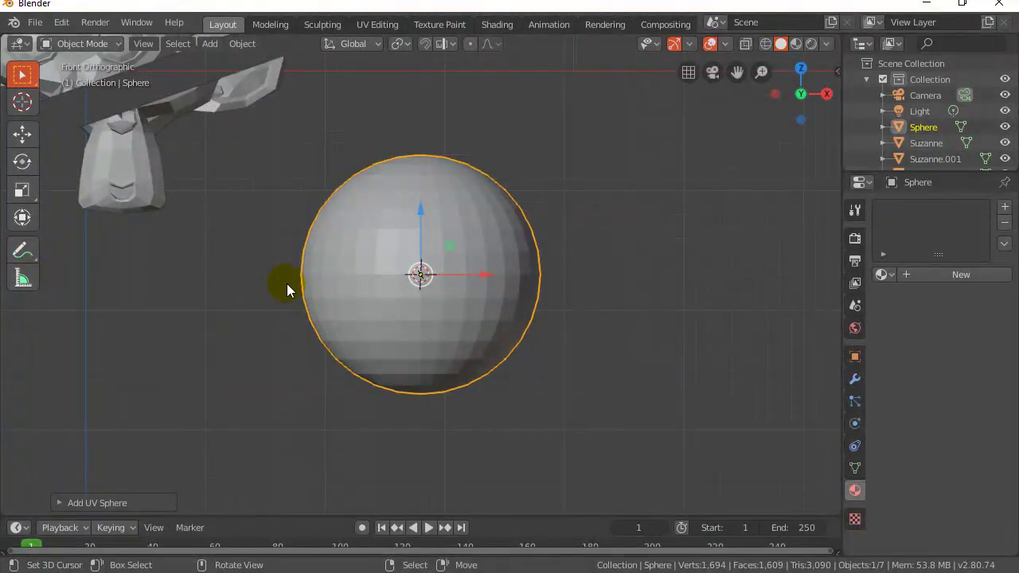
In Edit Mode, bisect the Sphere with a slanted cut from upper left to its right side.
key(Tab)
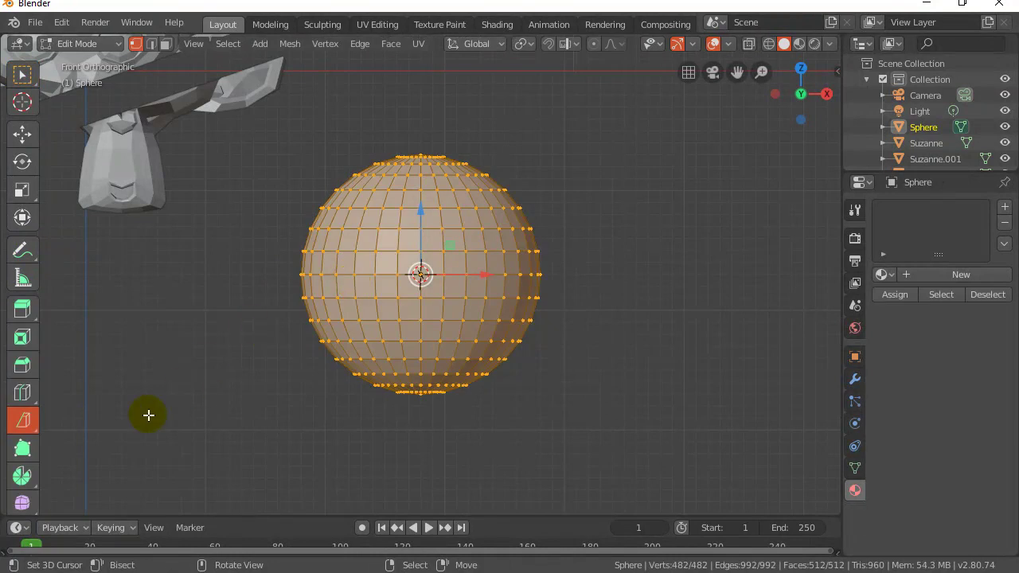
drag(22, 420, 70, 459)
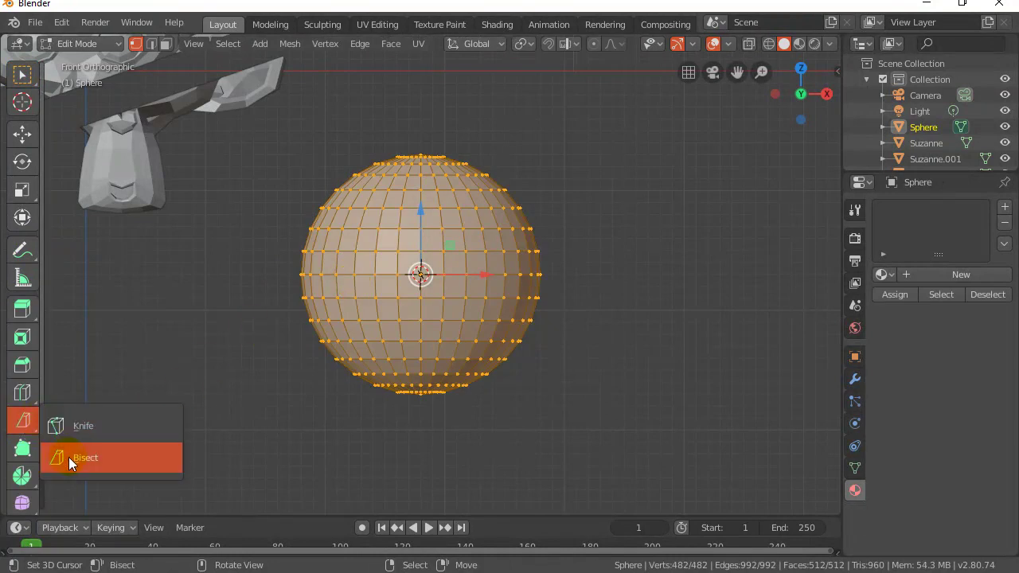
mouse_move(263, 176)
mouse_down()
mouse_move(549, 282)
mouse_move(674, 313)
mouse_up()
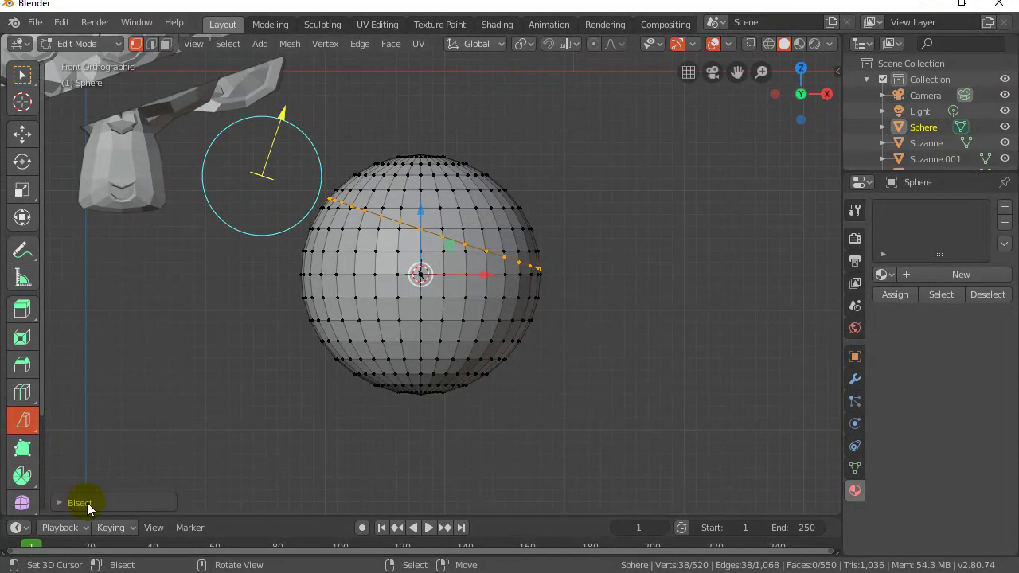
Turn on Fill and Clear Outer in the Bisect options, leaving Clear Inner off, and inspect the capped cut.
click(60, 500)
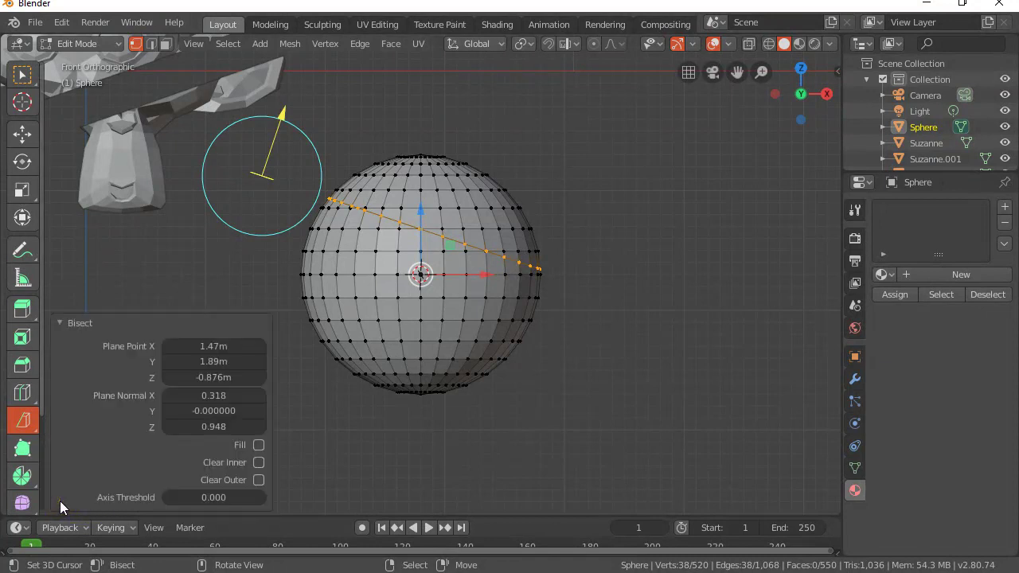
click(259, 463)
click(259, 445)
middle_drag(398, 405, 466, 247)
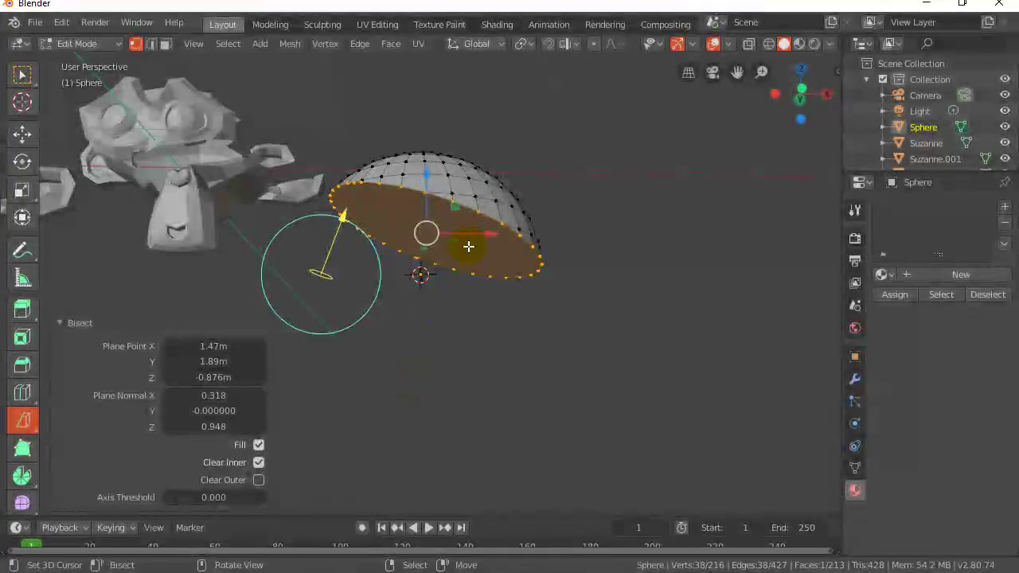
click(258, 480)
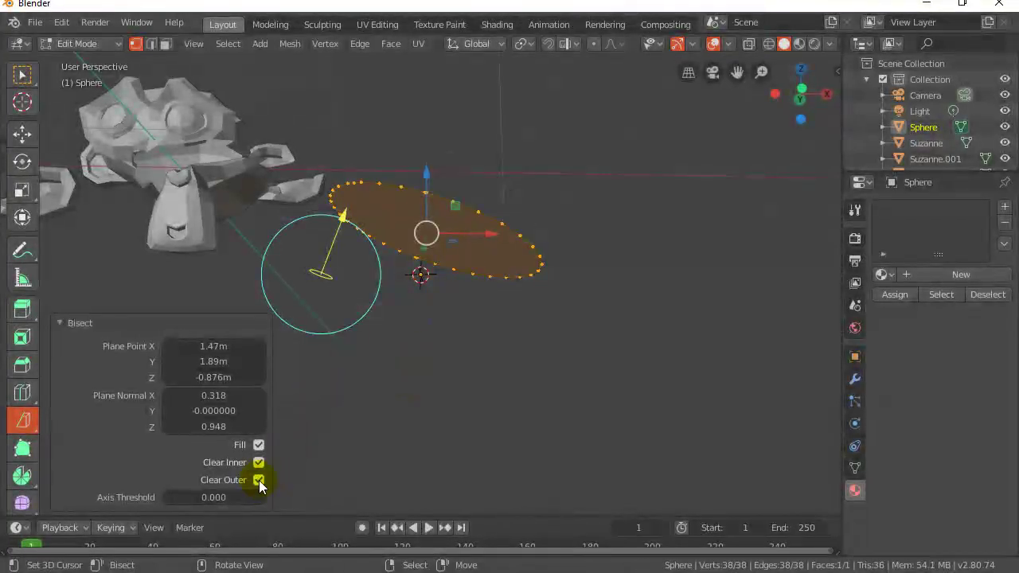
click(258, 480)
click(259, 462)
click(259, 479)
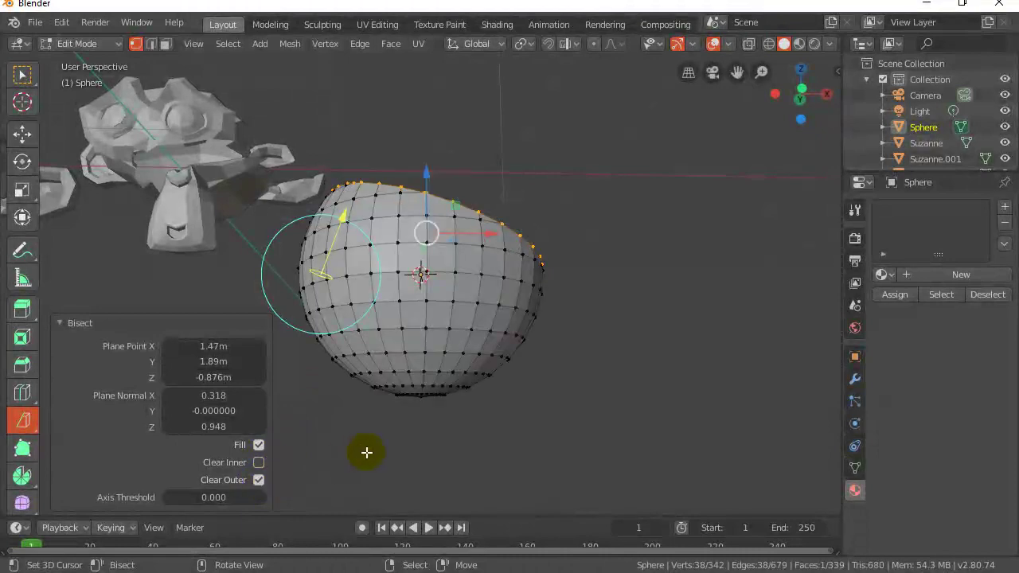
mouse_move(371, 452)
middle_down()
mouse_move(312, 516)
mouse_move(318, 509)
mouse_move(311, 534)
mouse_move(341, 425)
mouse_move(356, 287)
mouse_move(334, 205)
mouse_move(292, 230)
mouse_move(546, 253)
mouse_move(586, 266)
mouse_move(533, 382)
middle_up()
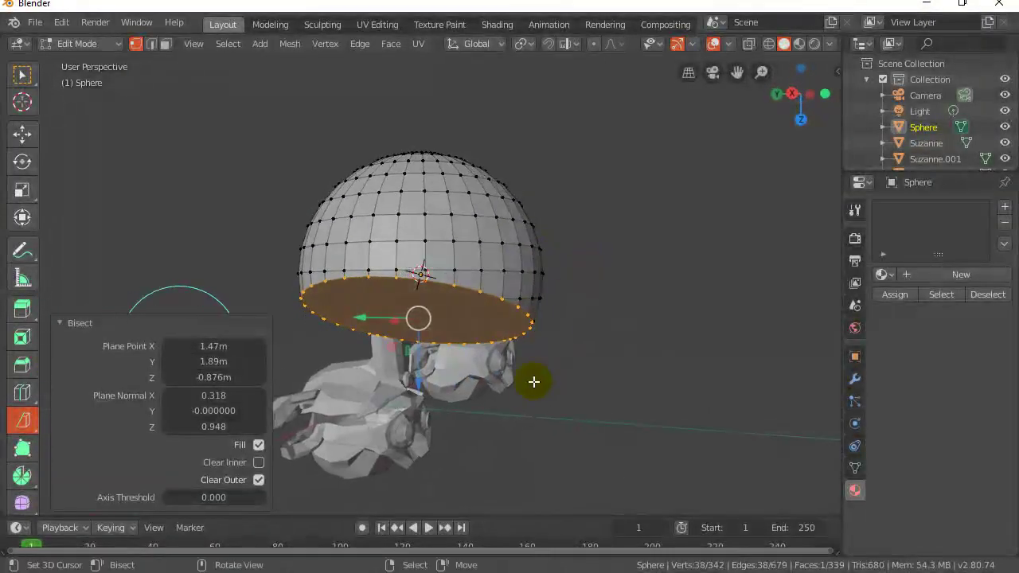
Return the halved sphere to Object Mode and orbit the view around it.
click(566, 410)
key(Tab)
mouse_move(562, 409)
middle_down()
mouse_move(557, 391)
mouse_move(507, 387)
mouse_move(686, 383)
mouse_move(449, 367)
mouse_move(434, 371)
mouse_move(455, 375)
mouse_move(446, 398)
middle_up()
Add a UV sphere beside the dome, frame it, and switch to front orthographic view.
shift+right_click(578, 386)
click(220, 47)
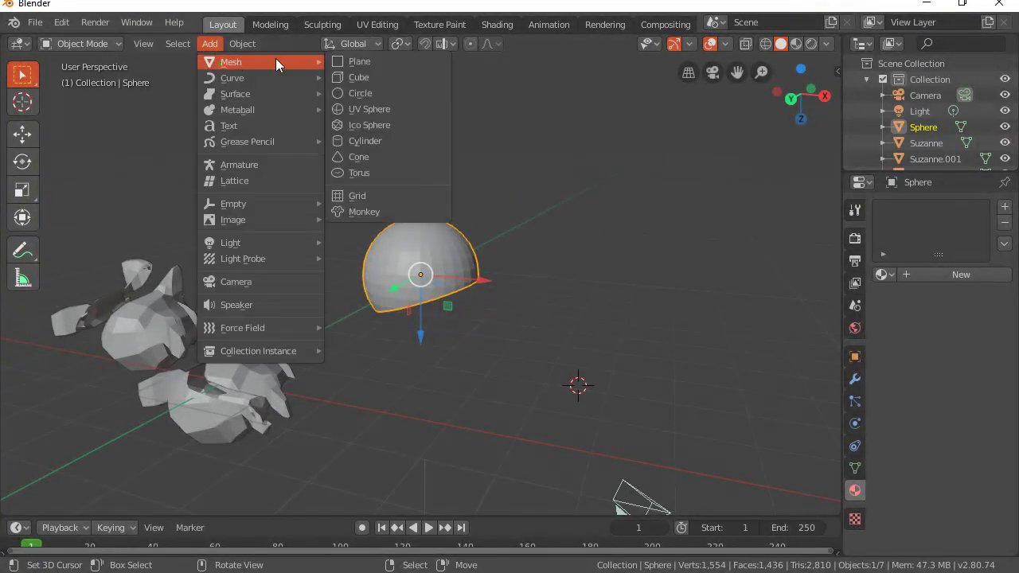
click(366, 110)
scroll(498, 316, up, 2)
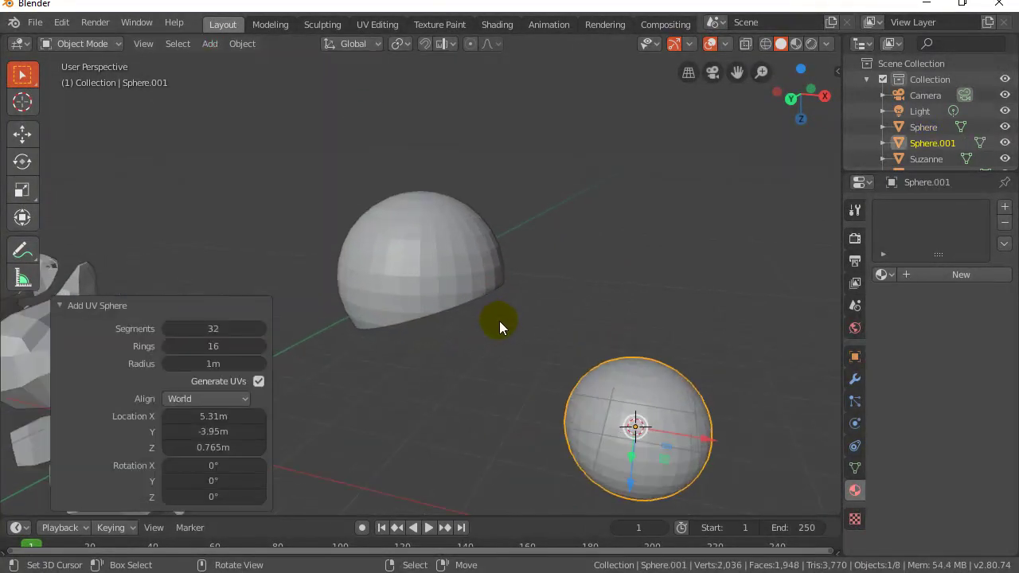
key(KP_Decimal)
key(KP_1)
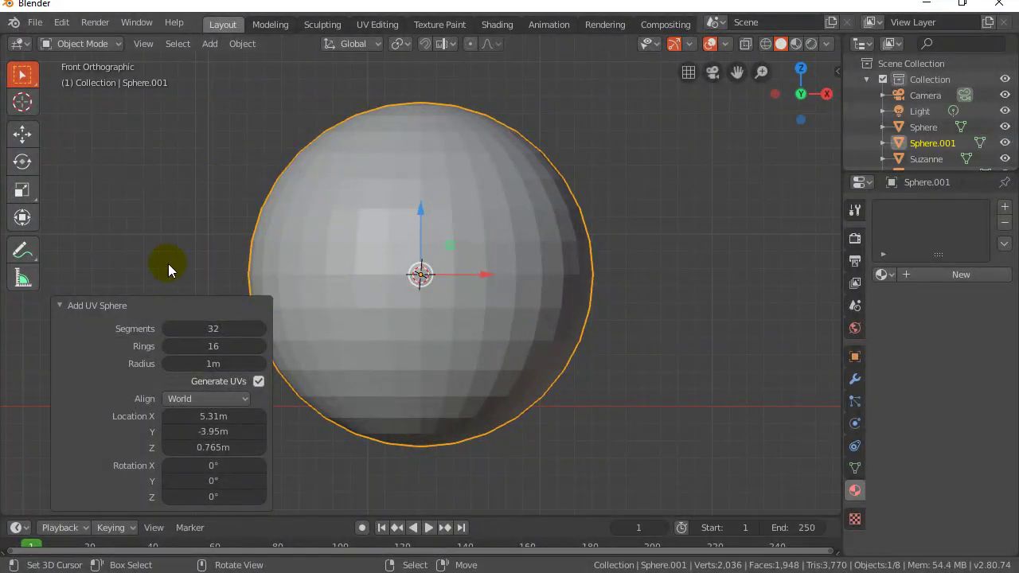
In Edit Mode, bisect Sphere.001 with a diagonal cut and hide the cut faces.
shift+right_click(118, 245)
key(Tab)
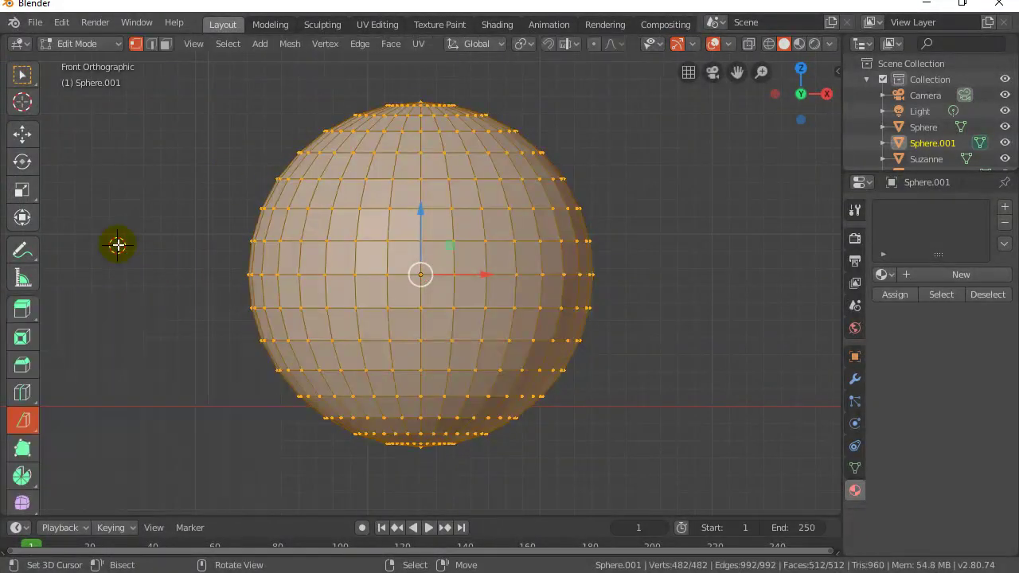
click(23, 420)
drag(202, 125, 716, 327)
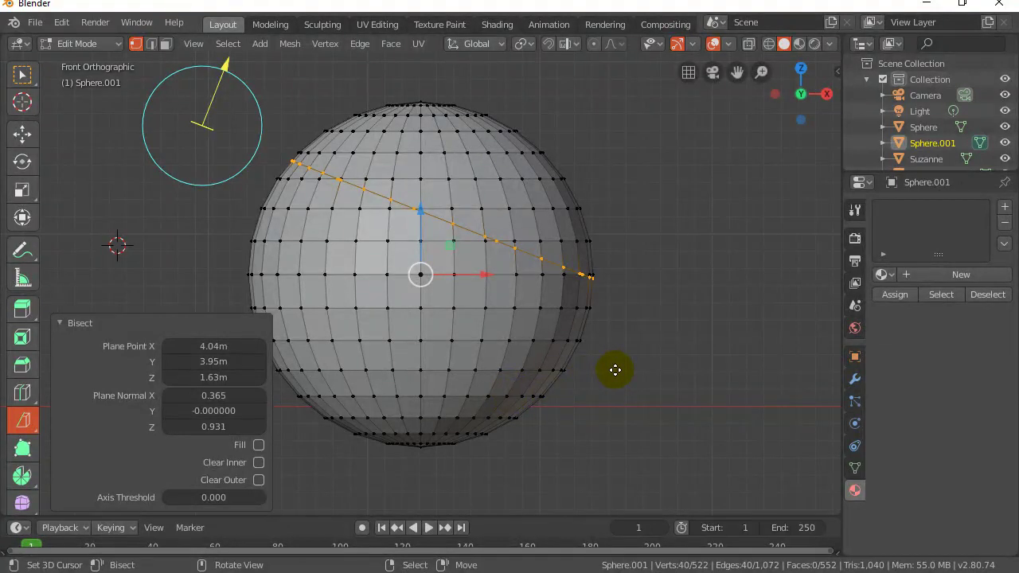
key(h)
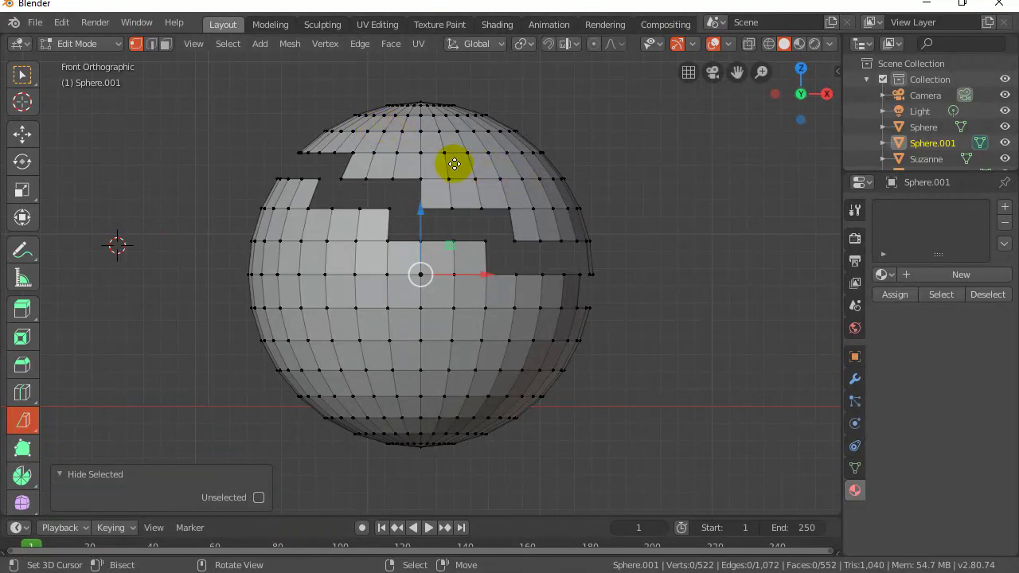
Select the upper cap island, reveal the hidden faces, and separate the selection into Sphere.002.
click(226, 44)
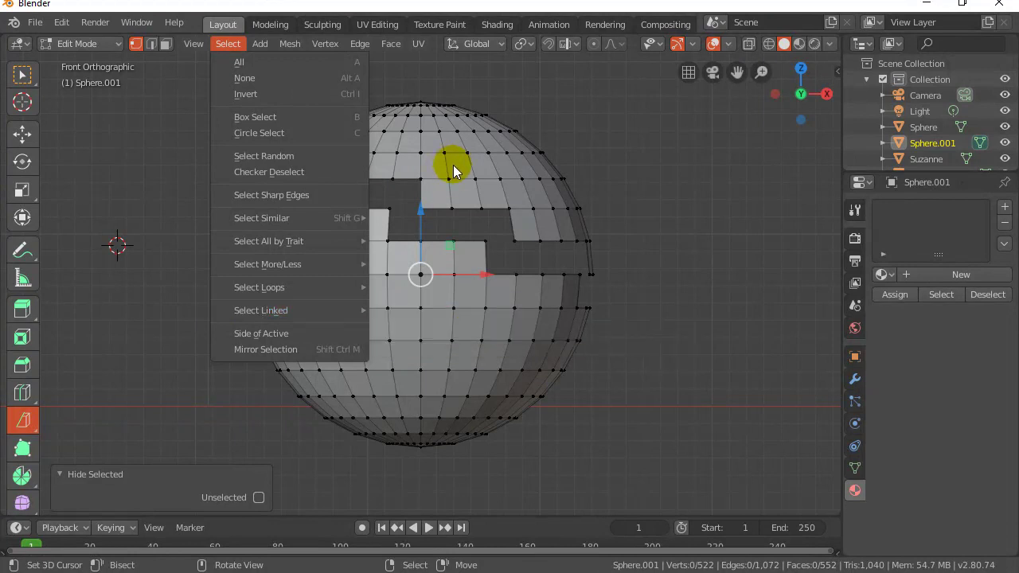
key(Escape)
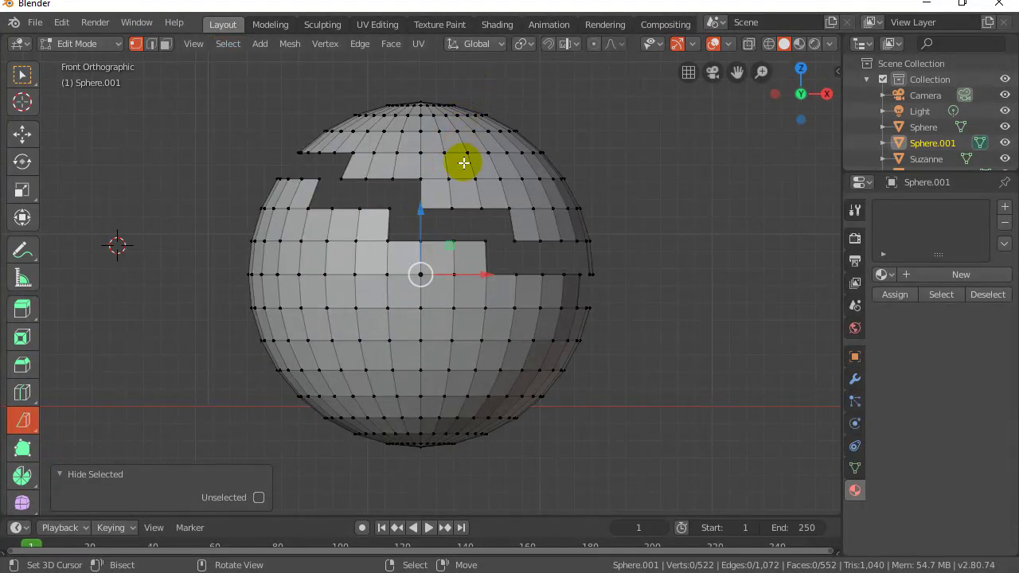
key(l)
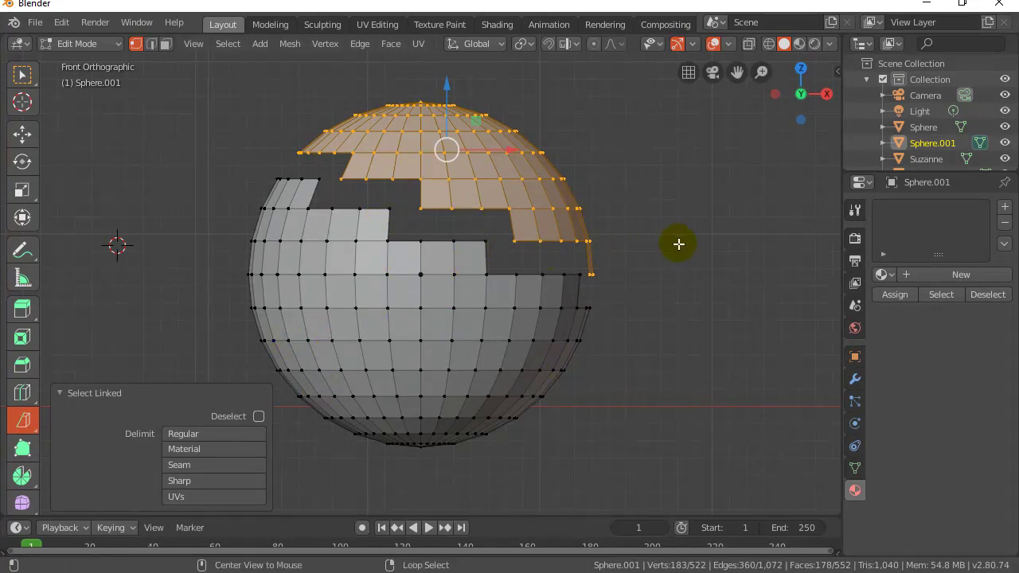
key(alt+h)
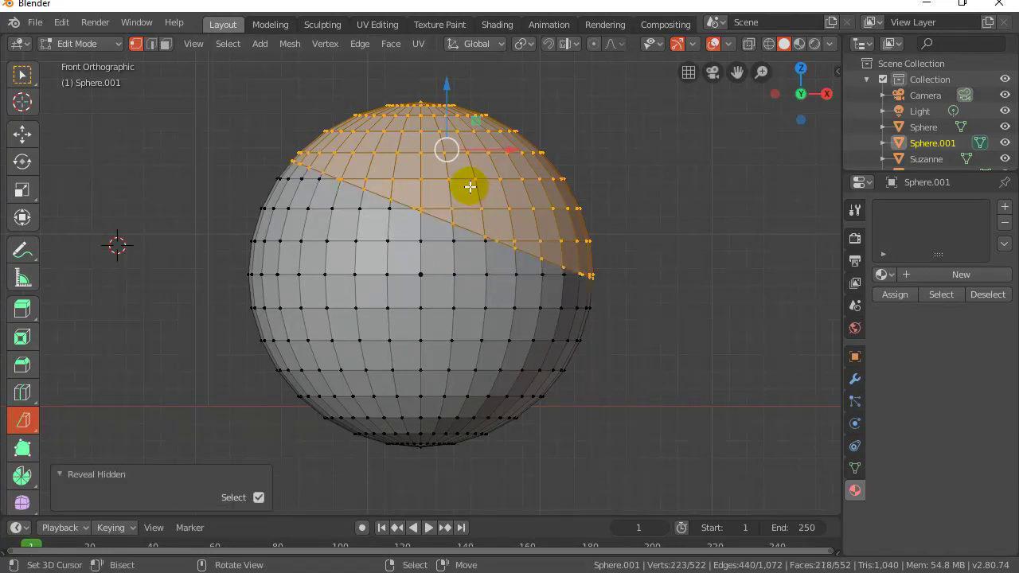
key(p)
click(470, 186)
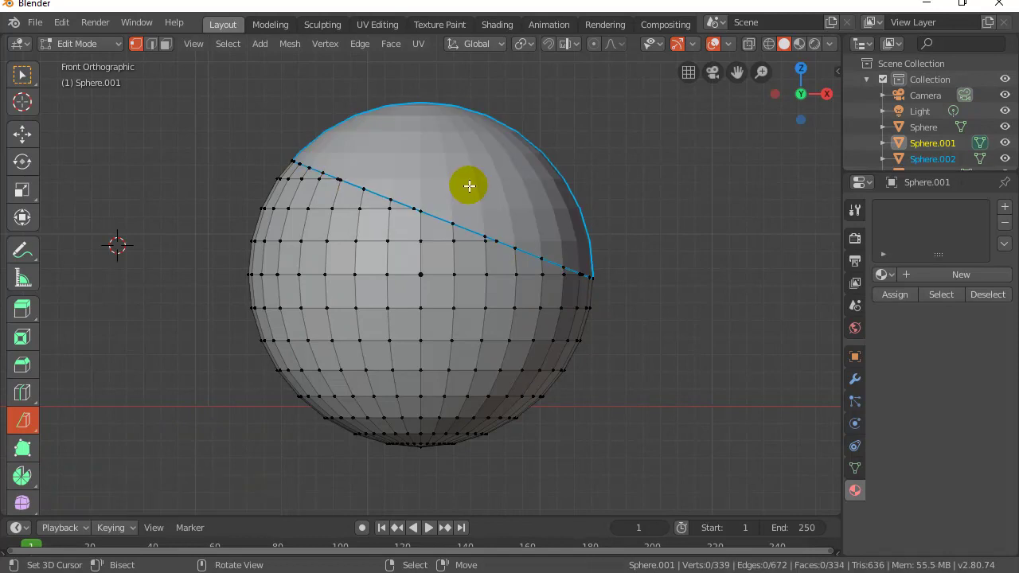
Slide the Sphere.002 cap right and Sphere.001 left, then reselect the cap.
key(Tab)
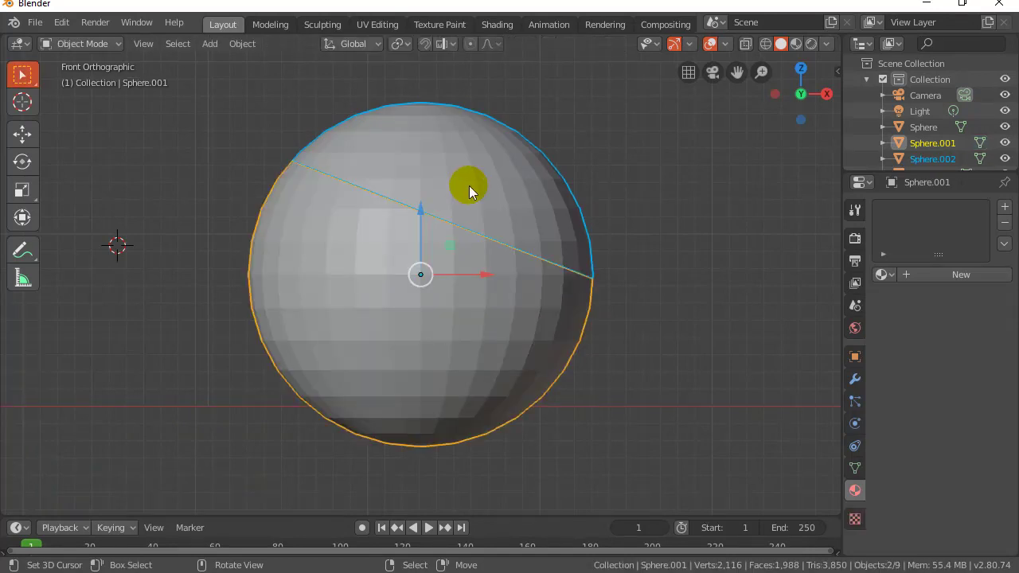
click(469, 185)
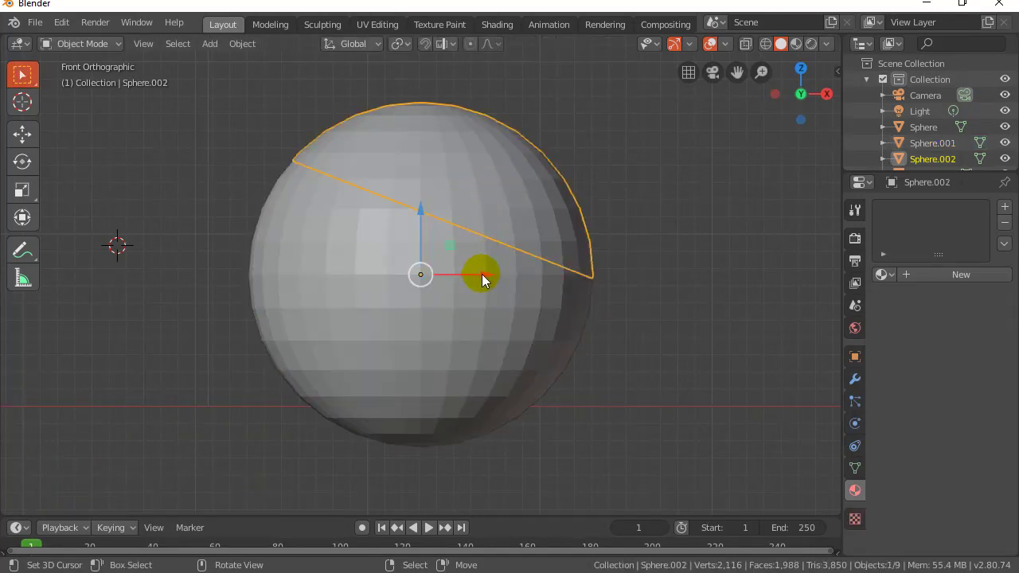
drag(483, 279, 602, 277)
click(443, 328)
drag(484, 275, 410, 274)
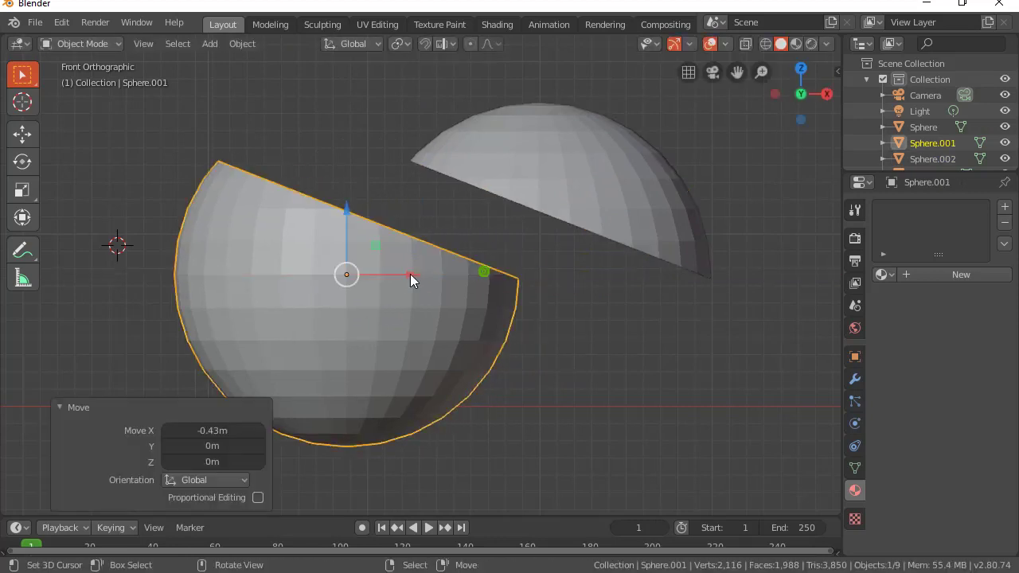
click(602, 169)
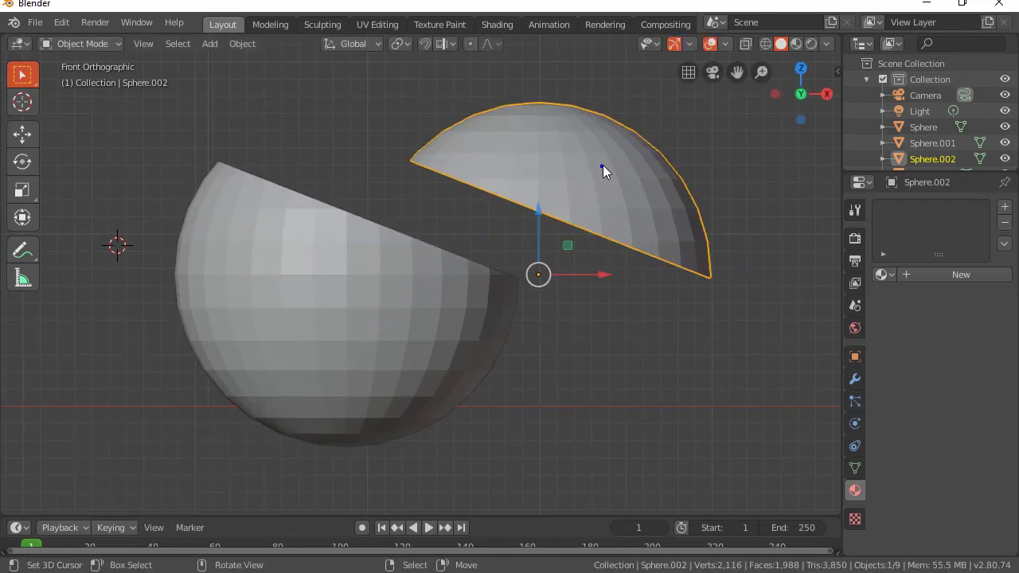
click(227, 48)
mouse_move(267, 78)
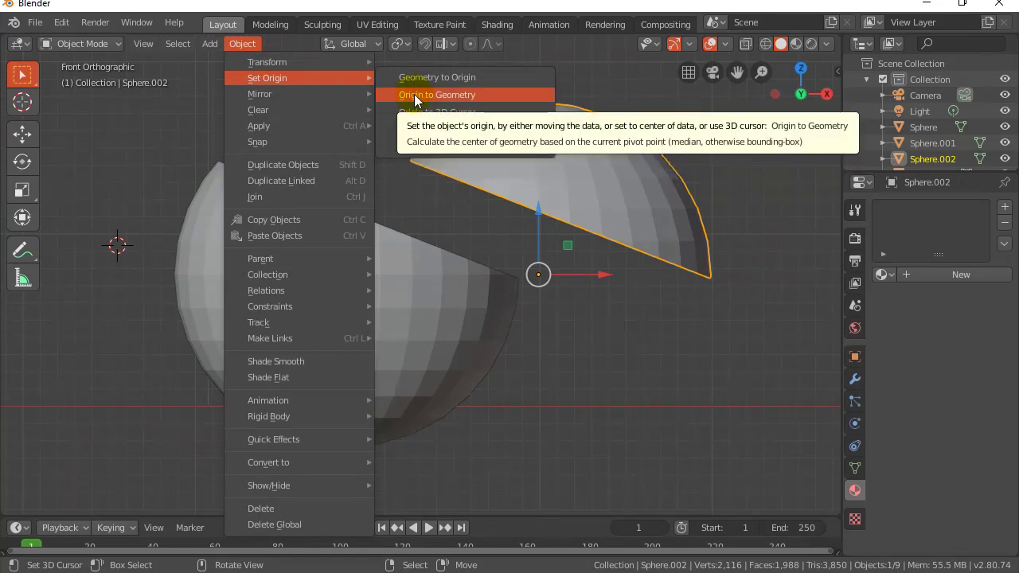
Set Origin to Geometry on the cap and Sphere.001, then orbit out to view the scene.
click(414, 94)
click(325, 246)
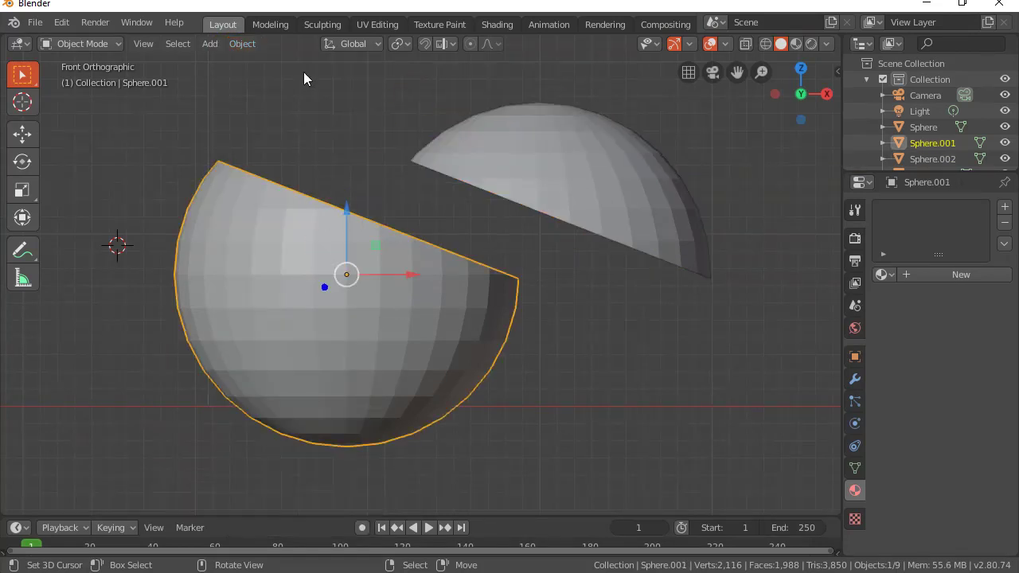
click(243, 43)
mouse_move(267, 78)
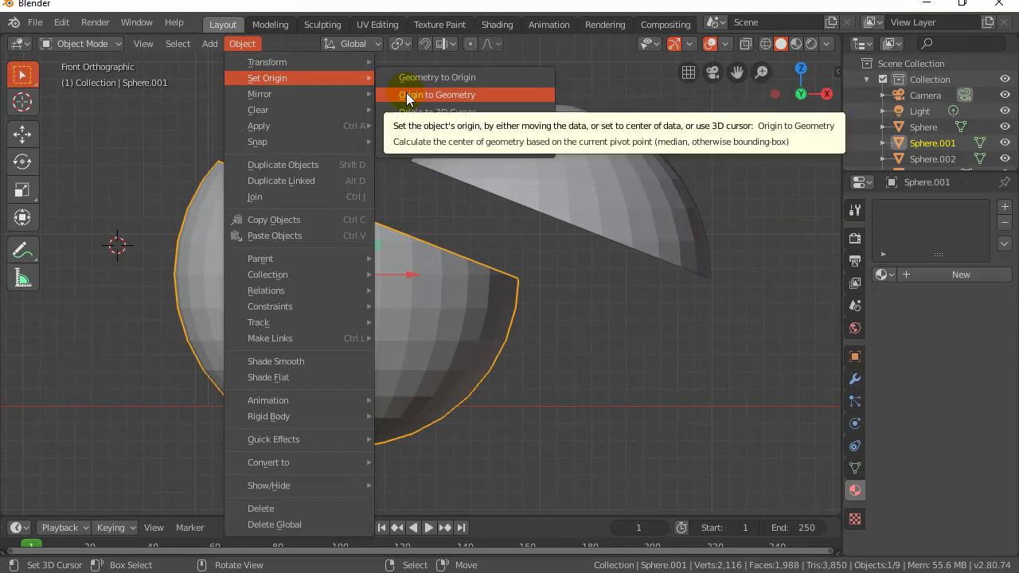
click(402, 95)
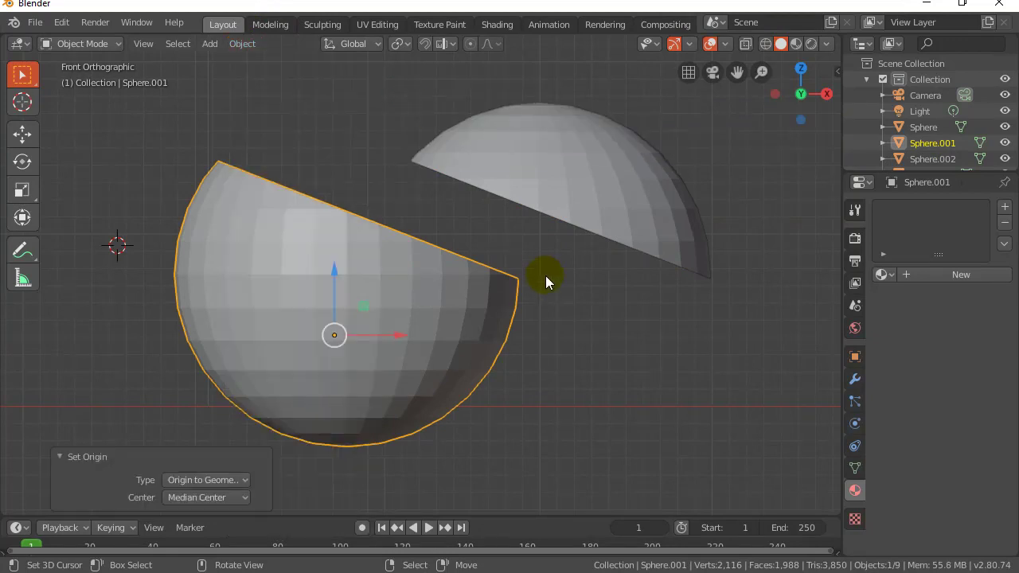
middle_drag(549, 318, 593, 386)
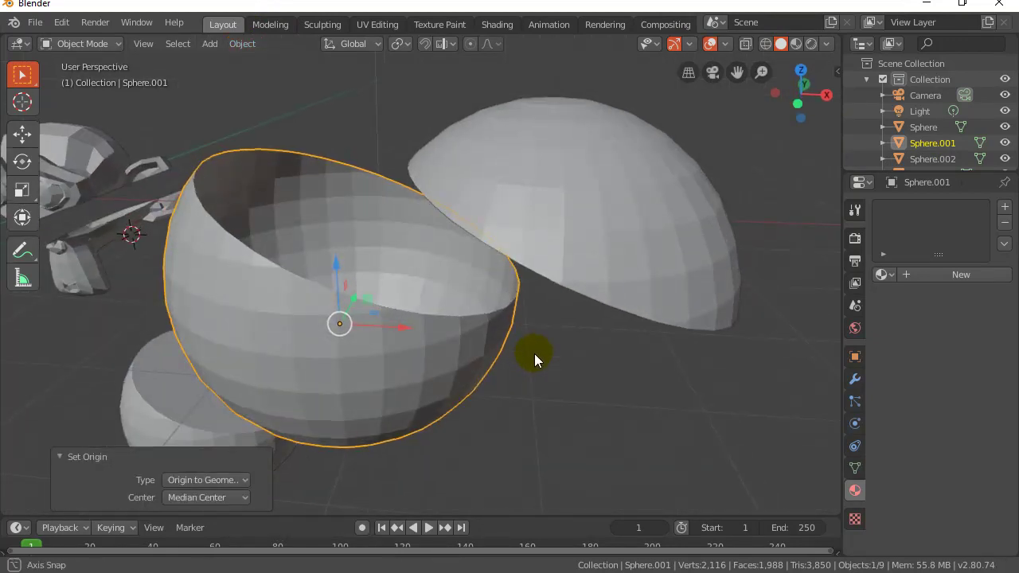
scroll(592, 386, down, 5)
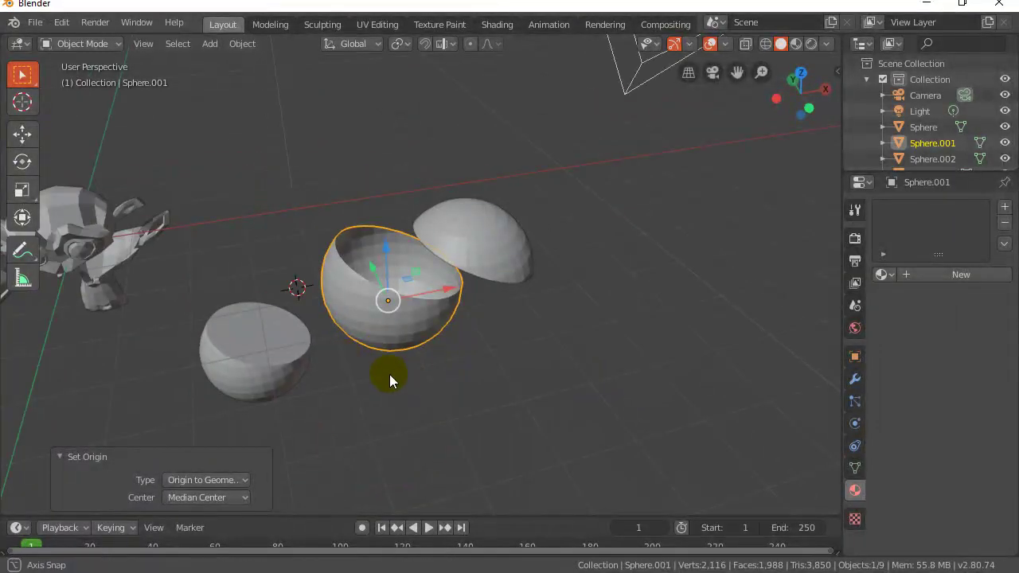
middle_drag(389, 374, 342, 373)
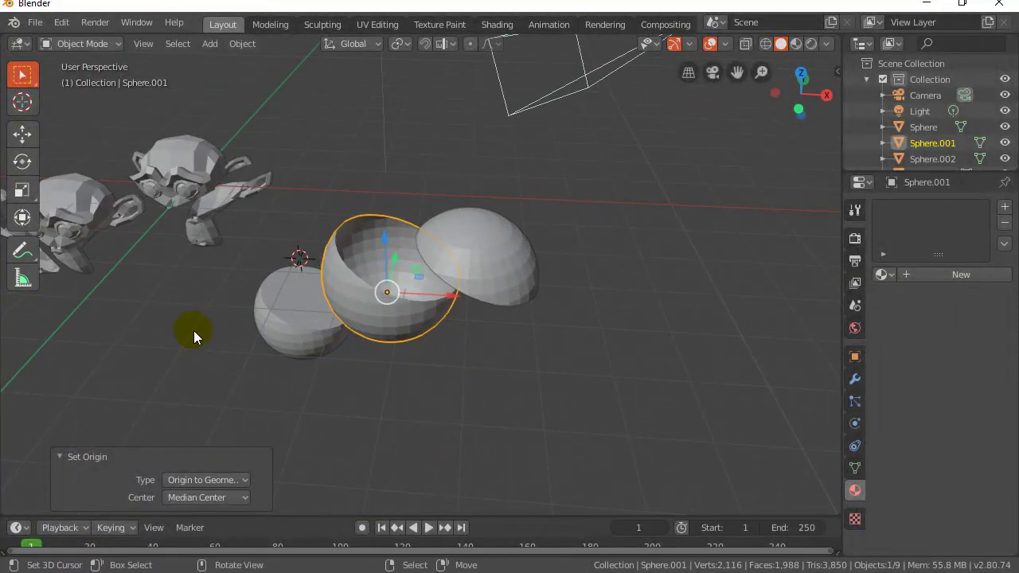